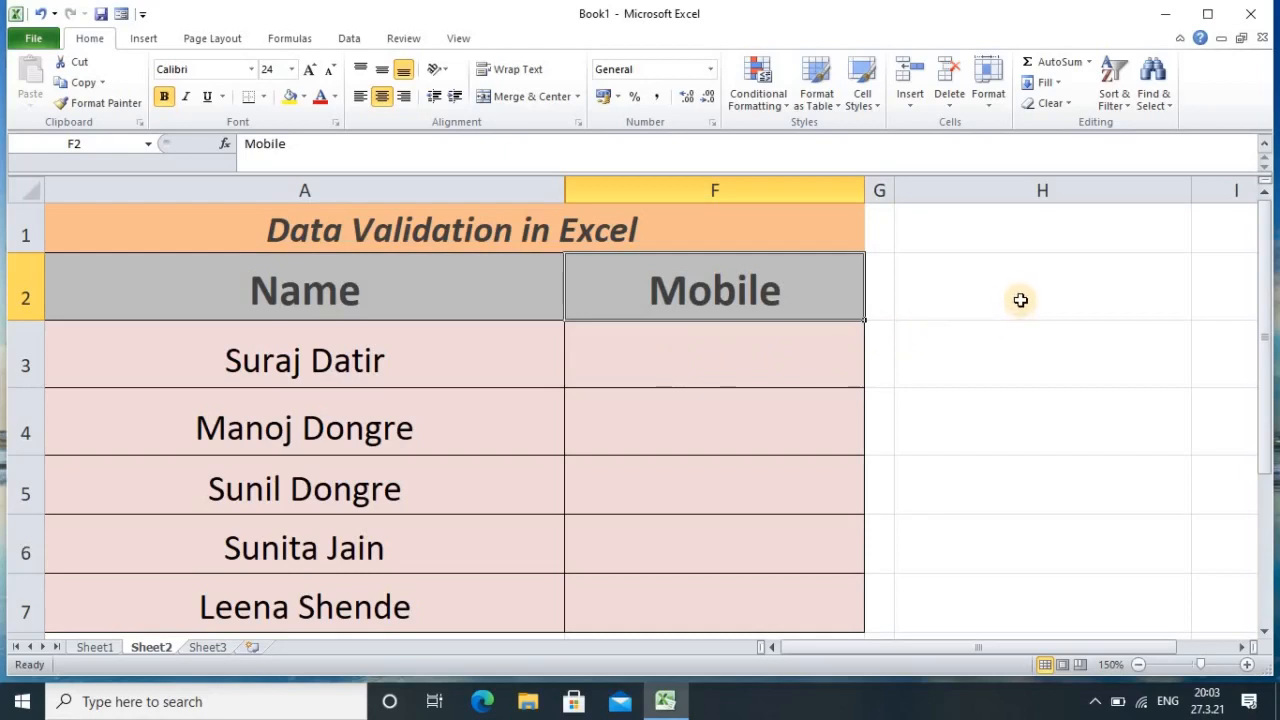
Step: Enter the sample number 55 in cell H2
{"action": "left_click", "coordinate": [1020, 300]}
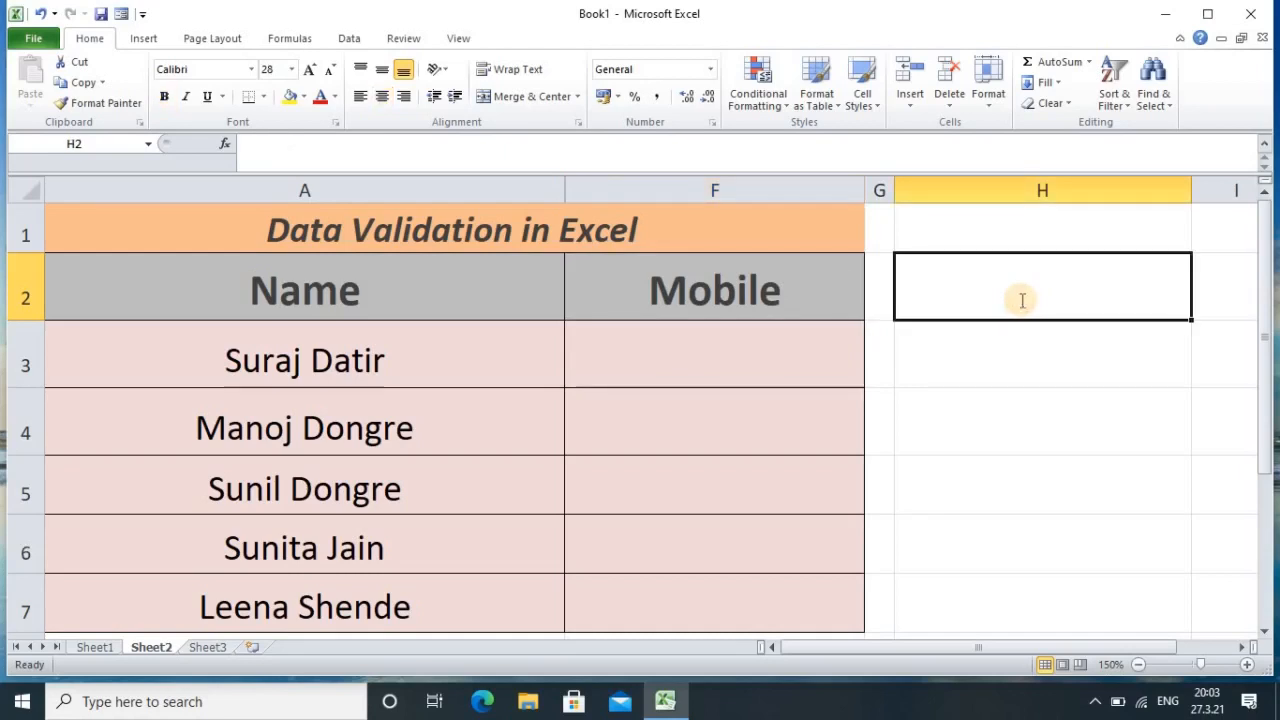
{"action": "type", "text": "55"}
{"action": "key", "text": "Return"}
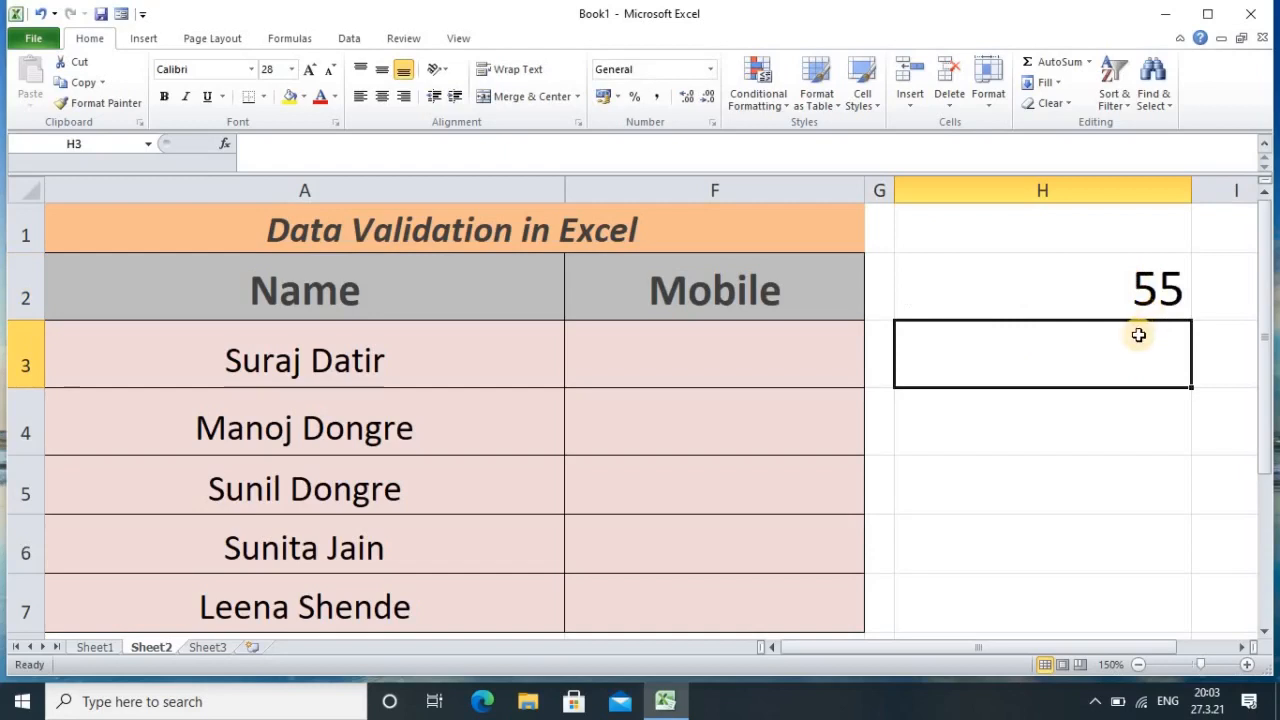
Step: Enter an ISNUMBER formula in H3 that checks cell H2, and compare it with the source cell
{"action": "type", "text": "="}
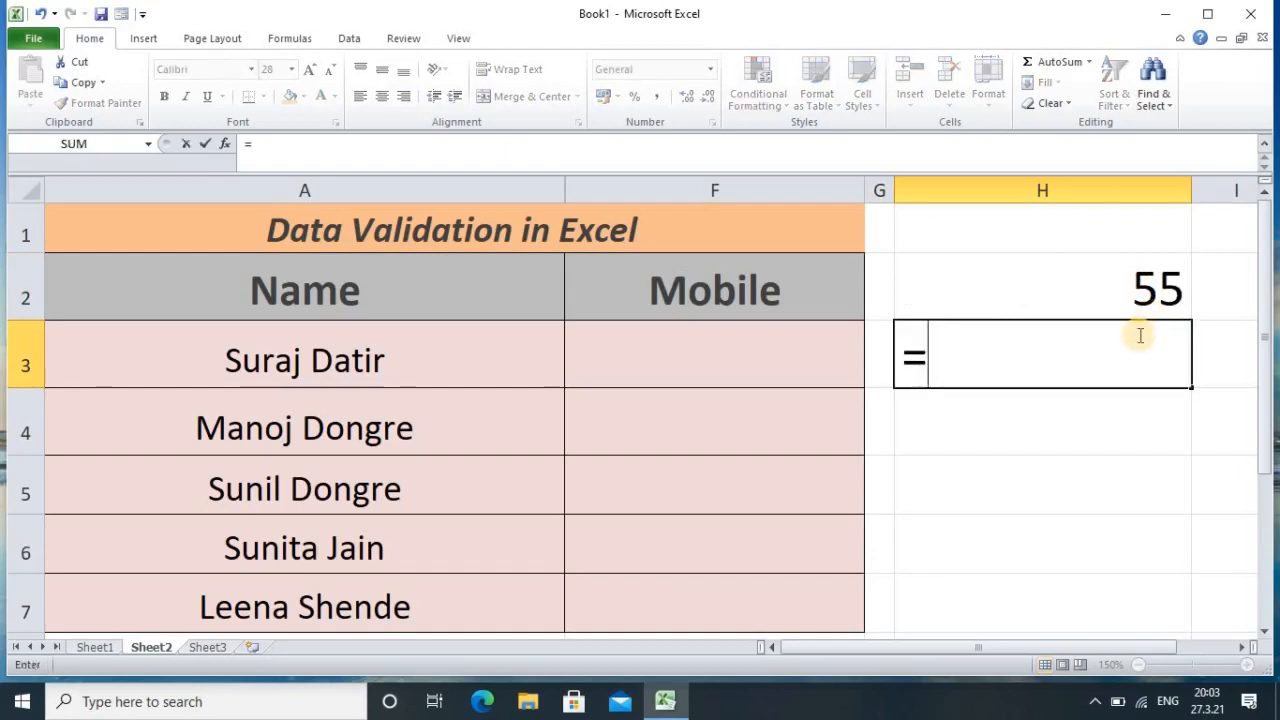
{"action": "type", "text": "is"}
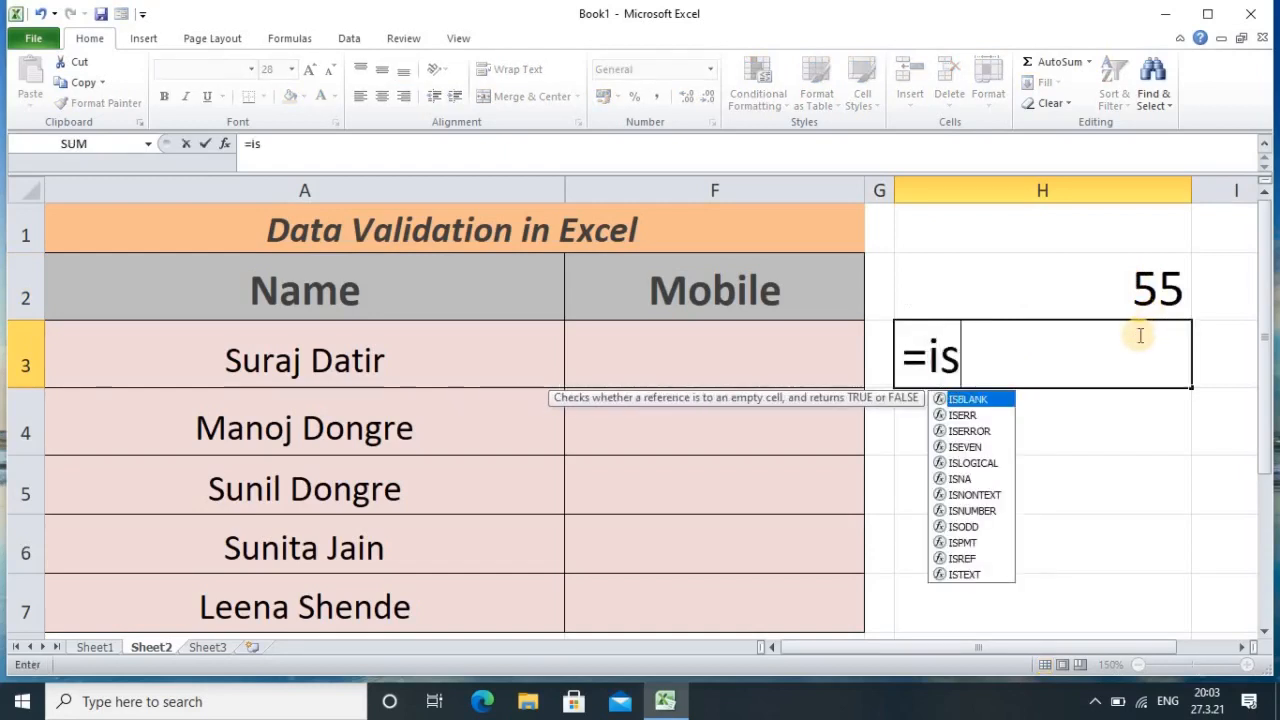
{"action": "type", "text": "number("}
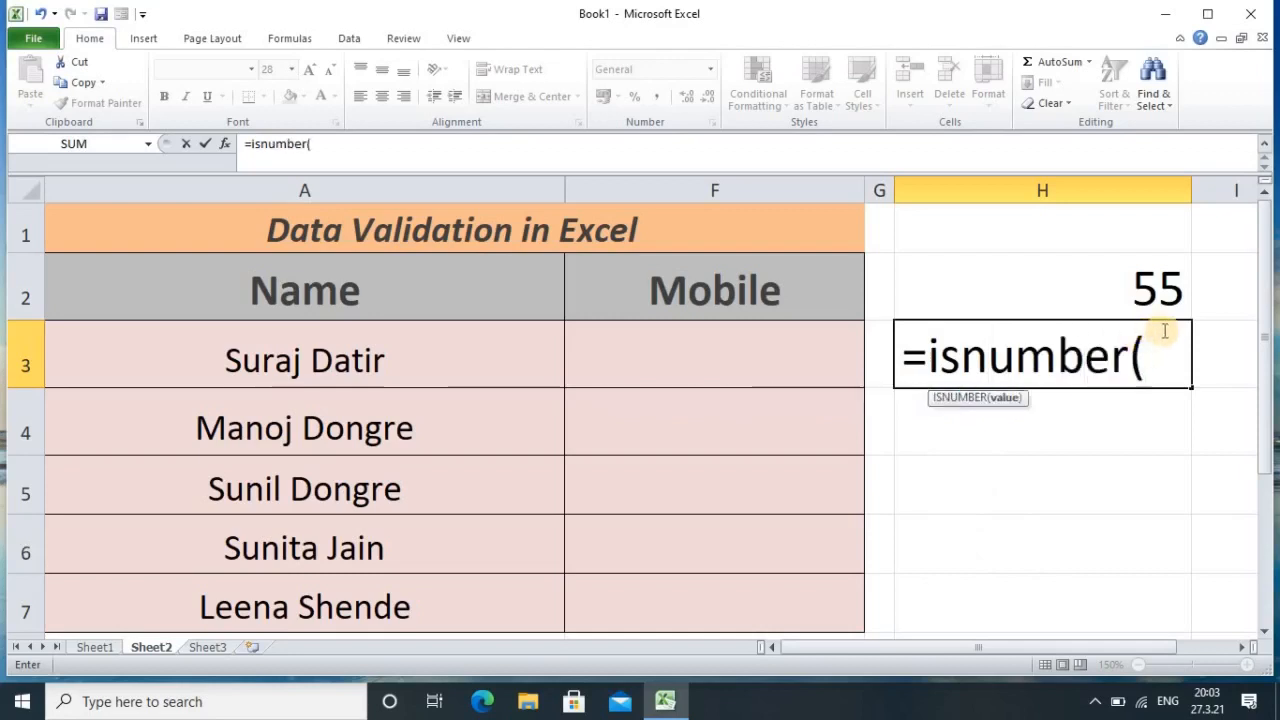
{"action": "left_click", "coordinate": [1163, 290]}
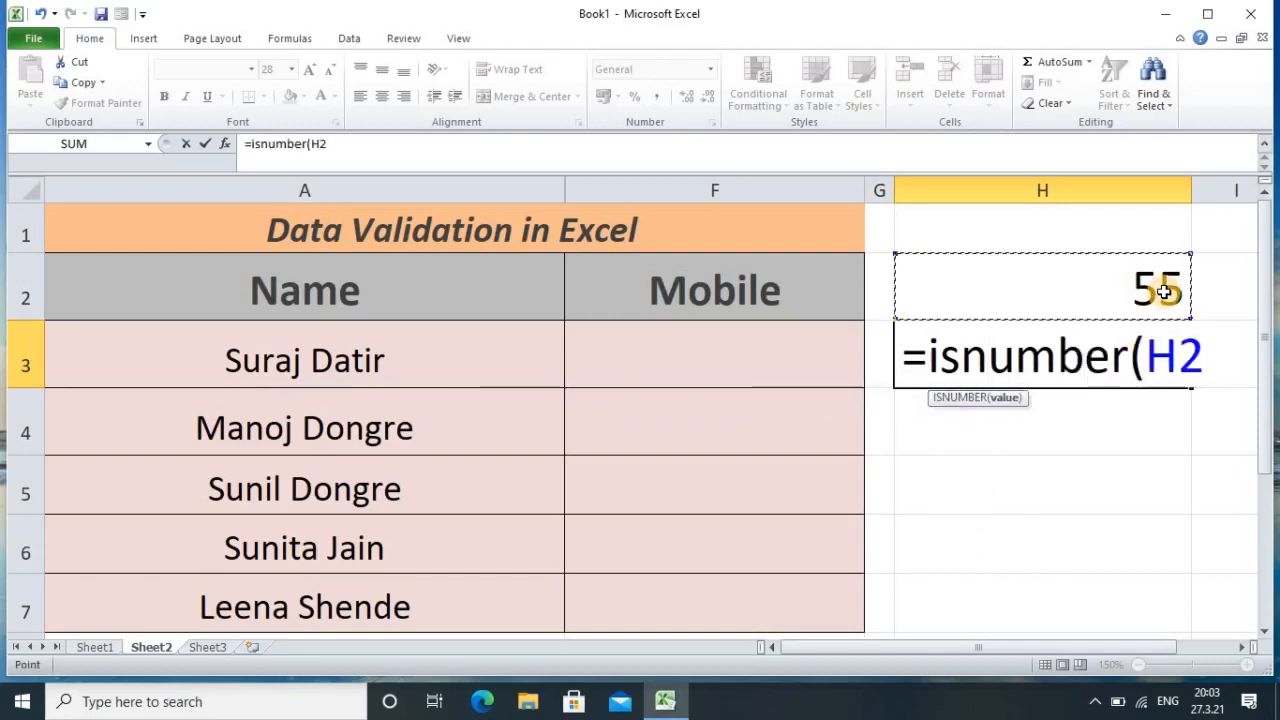
{"action": "type", "text": ")"}
{"action": "key", "text": "Return"}
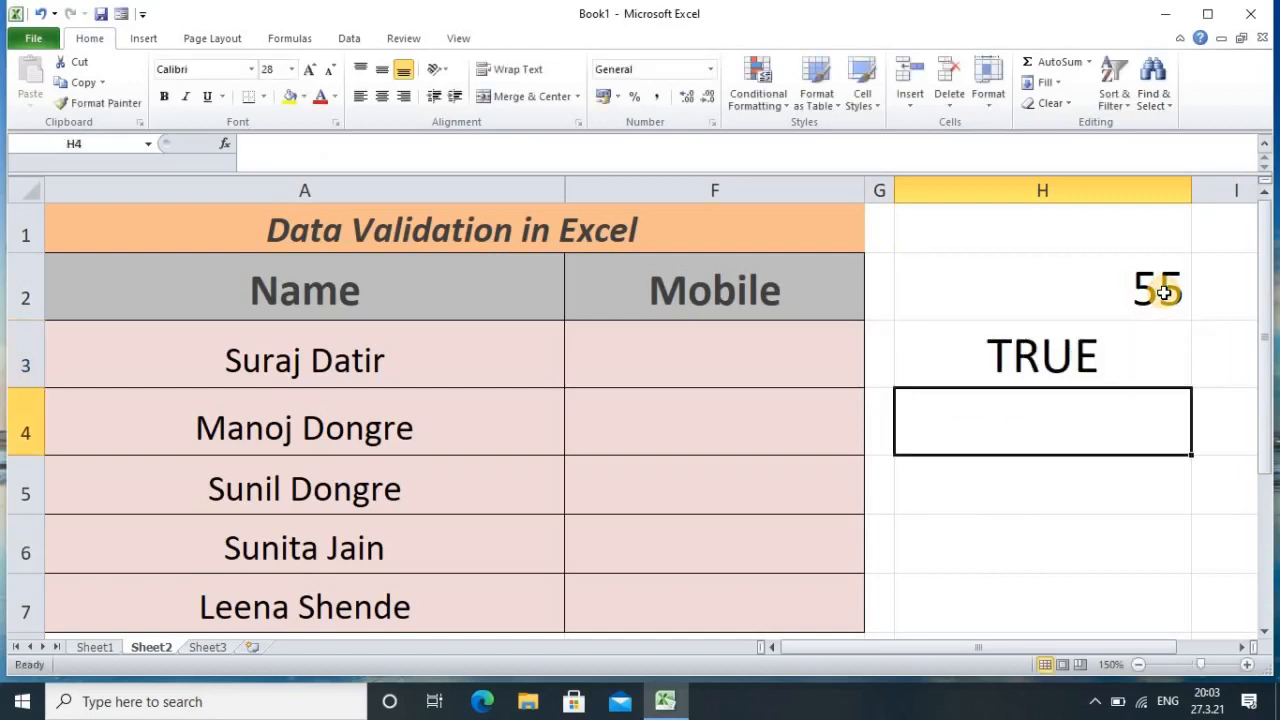
{"action": "left_click", "coordinate": [1083, 360]}
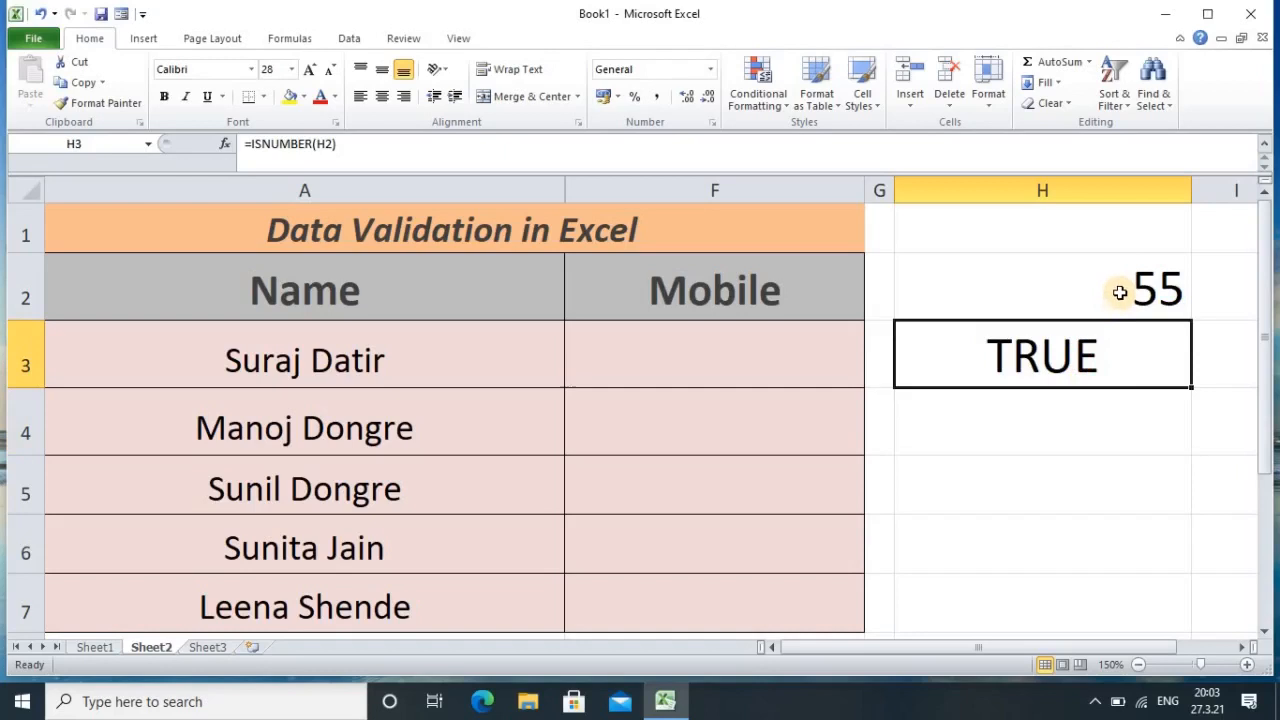
{"action": "left_click", "coordinate": [1119, 293]}
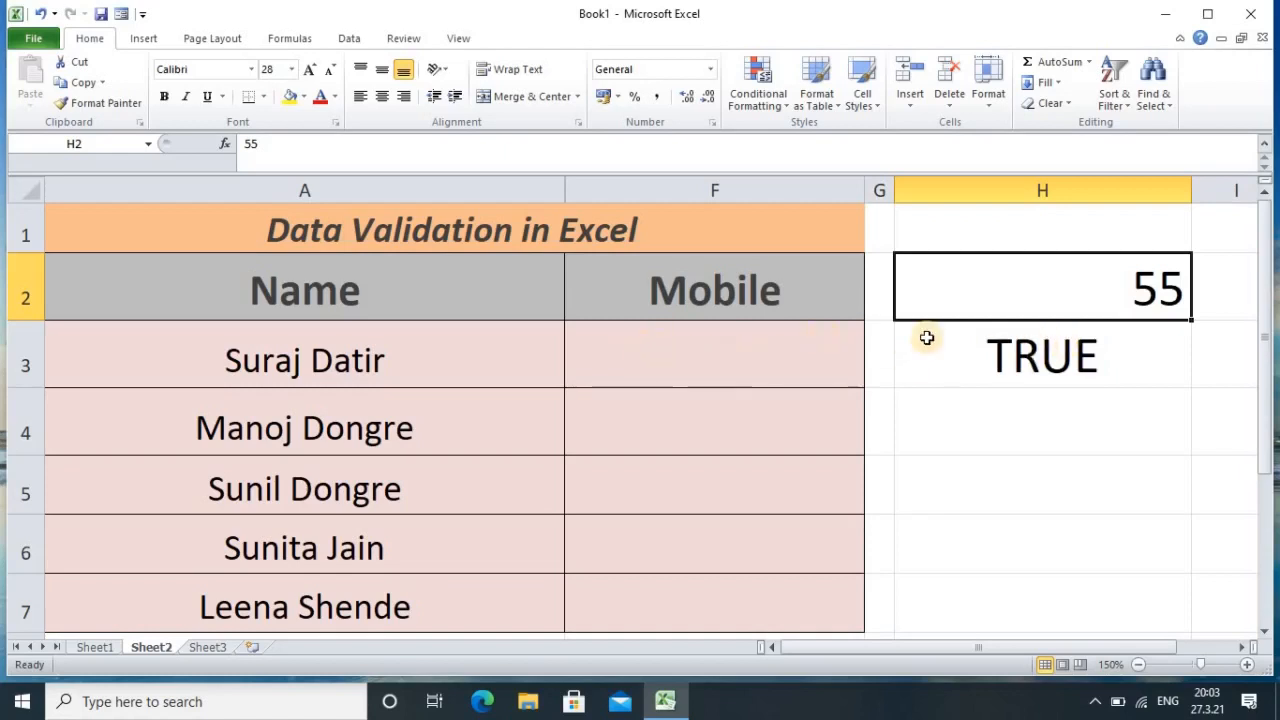
Step: Open Data Validation for the Mobile cells F3:F7 and set the allowed type to Custom
{"action": "left_click_drag", "start_coordinate": [674, 350], "coordinate": [666, 606]}
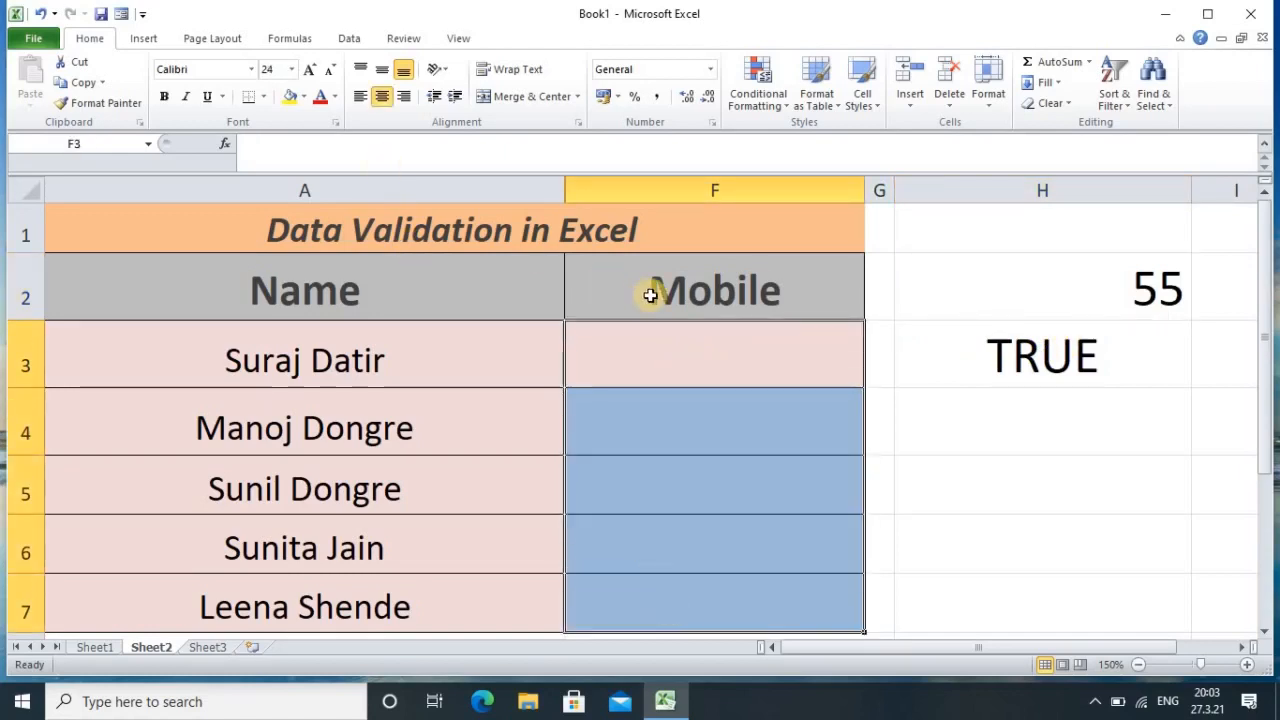
{"action": "left_click", "coordinate": [349, 40]}
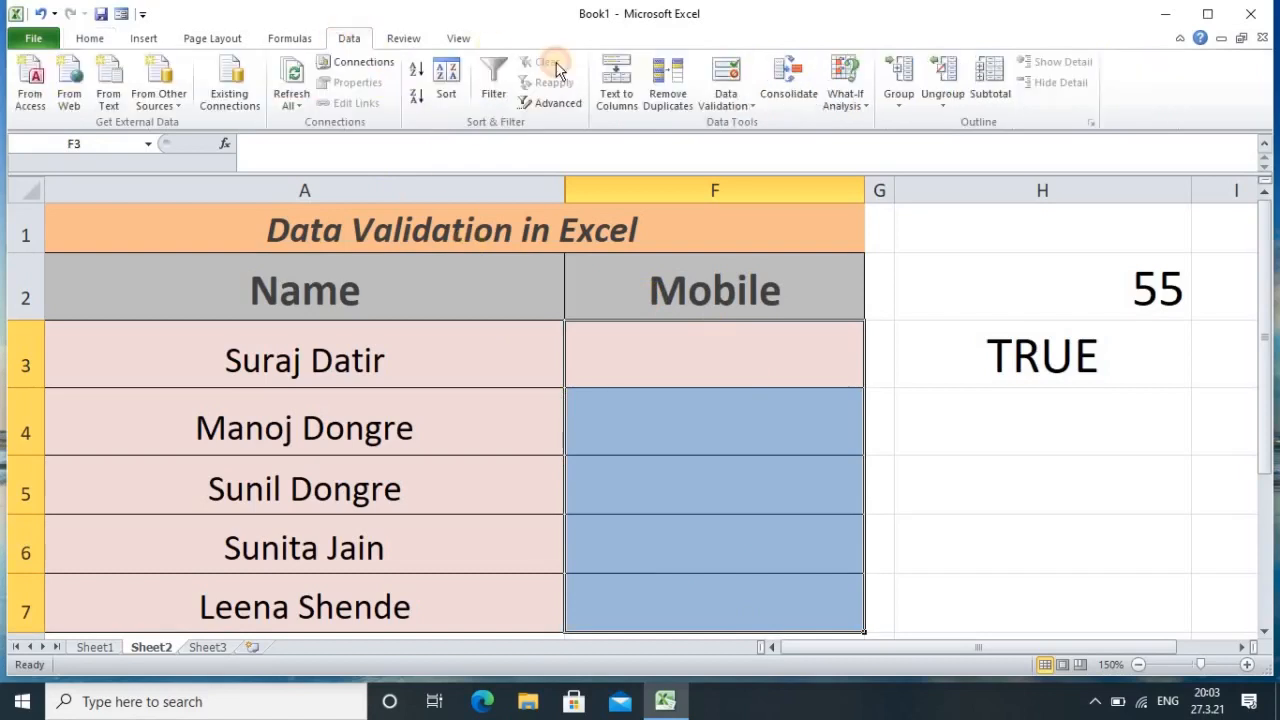
{"action": "left_click", "coordinate": [738, 103]}
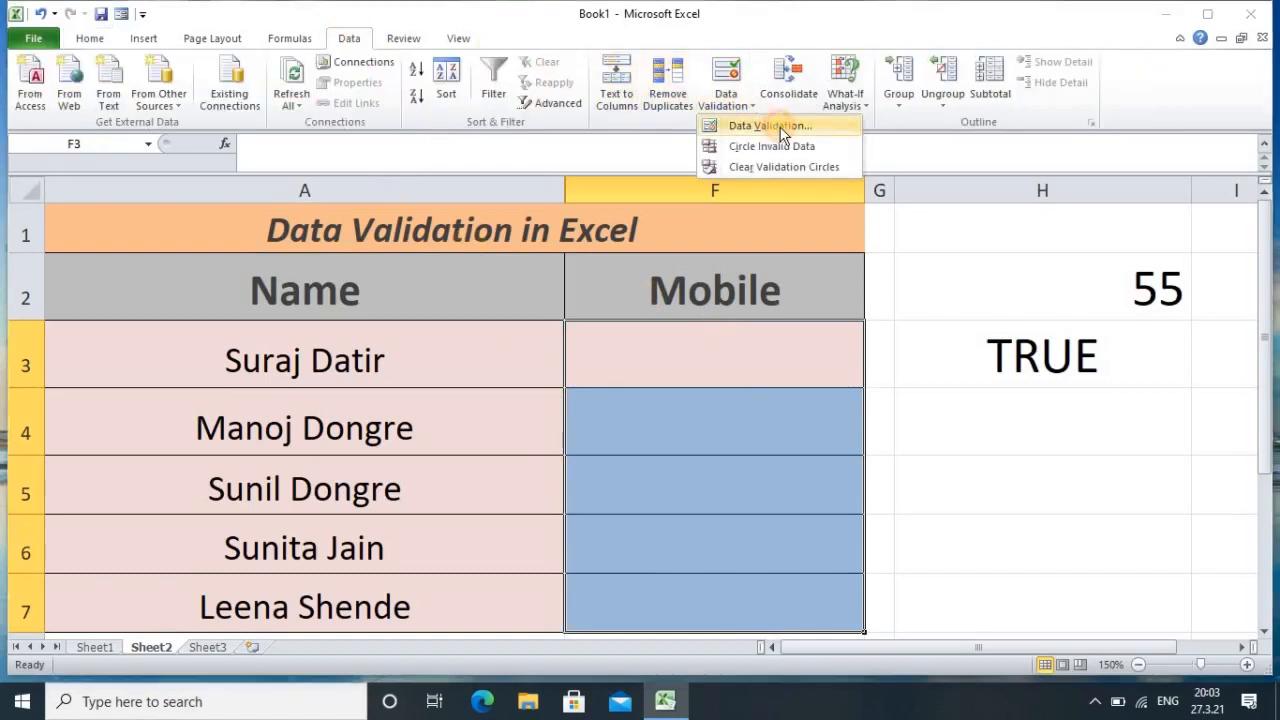
{"action": "left_click", "coordinate": [762, 126]}
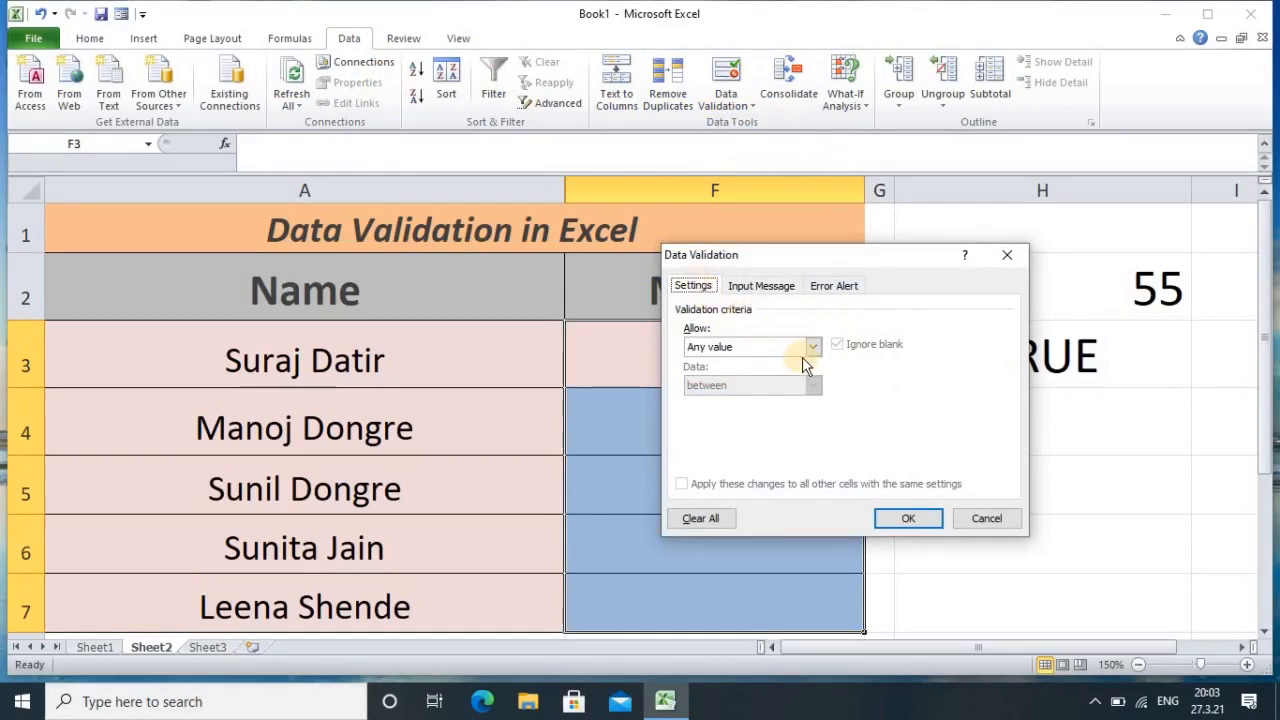
{"action": "left_click", "coordinate": [813, 346]}
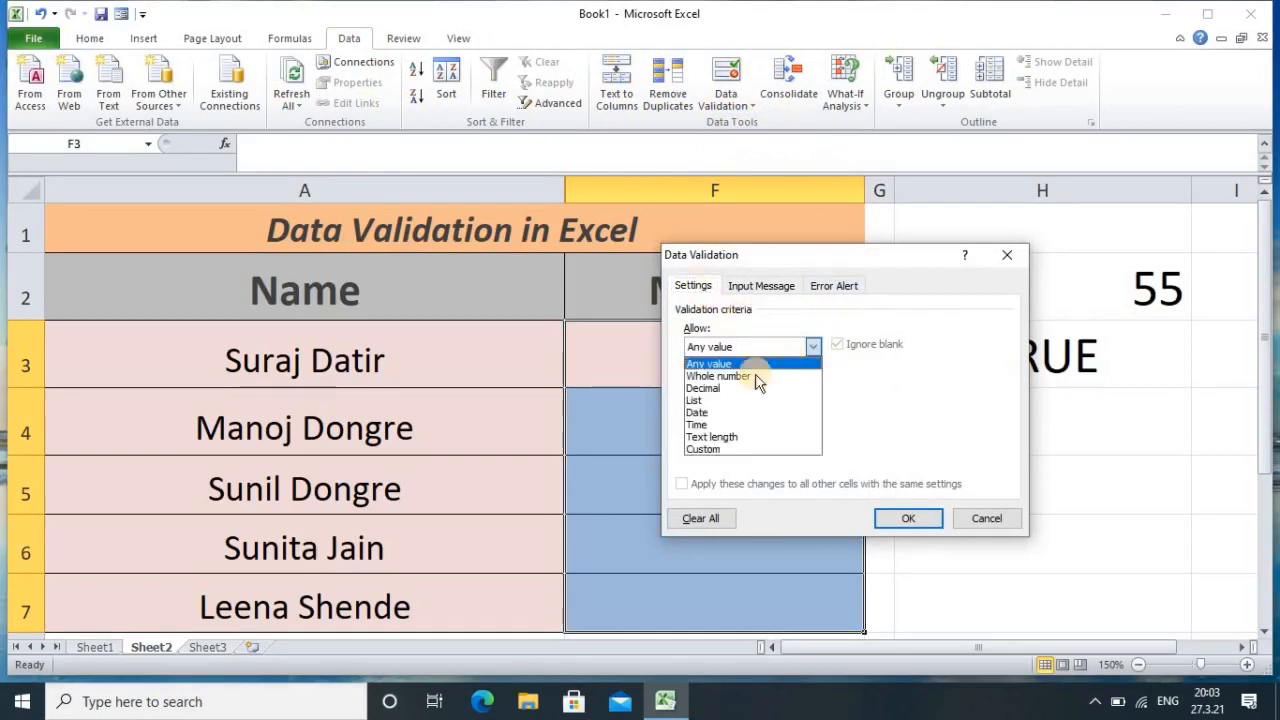
{"action": "left_click", "coordinate": [713, 450]}
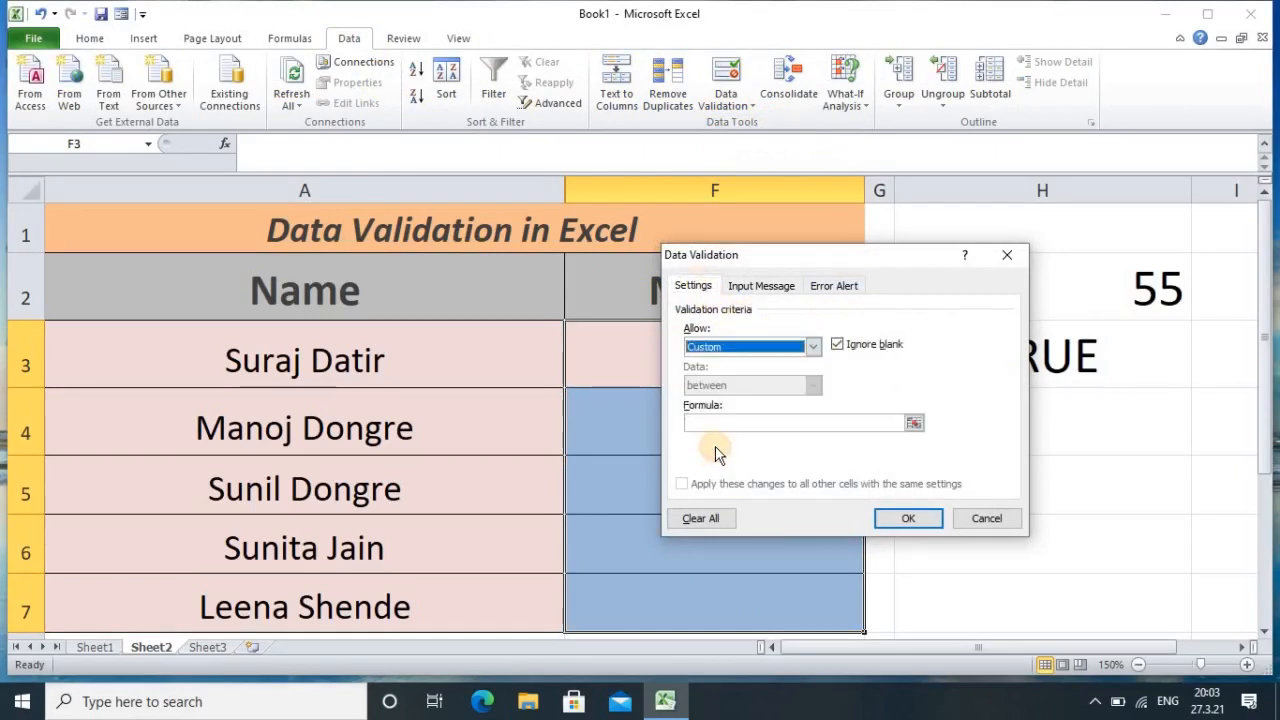
Step: Set the custom validation formula to =isnumber(f3) and apply it to the selected Mobile cells
{"action": "left_click", "coordinate": [764, 424]}
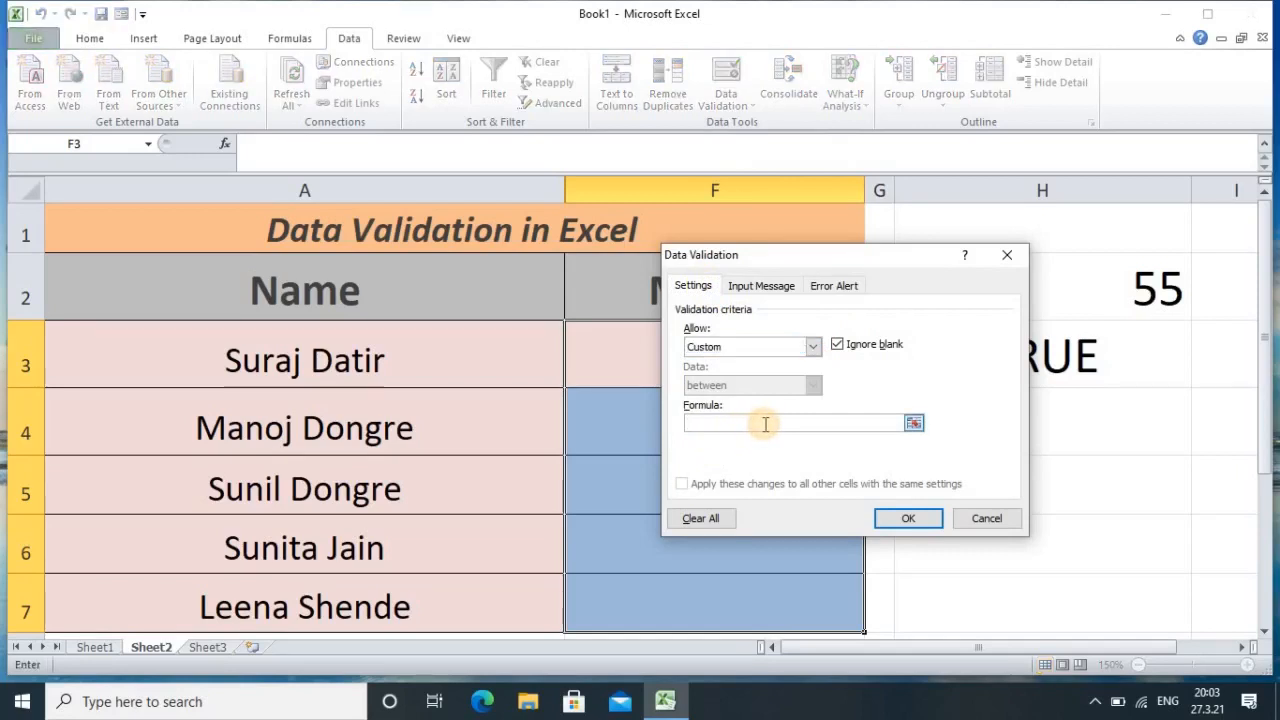
{"action": "type", "text": "=isnumber("}
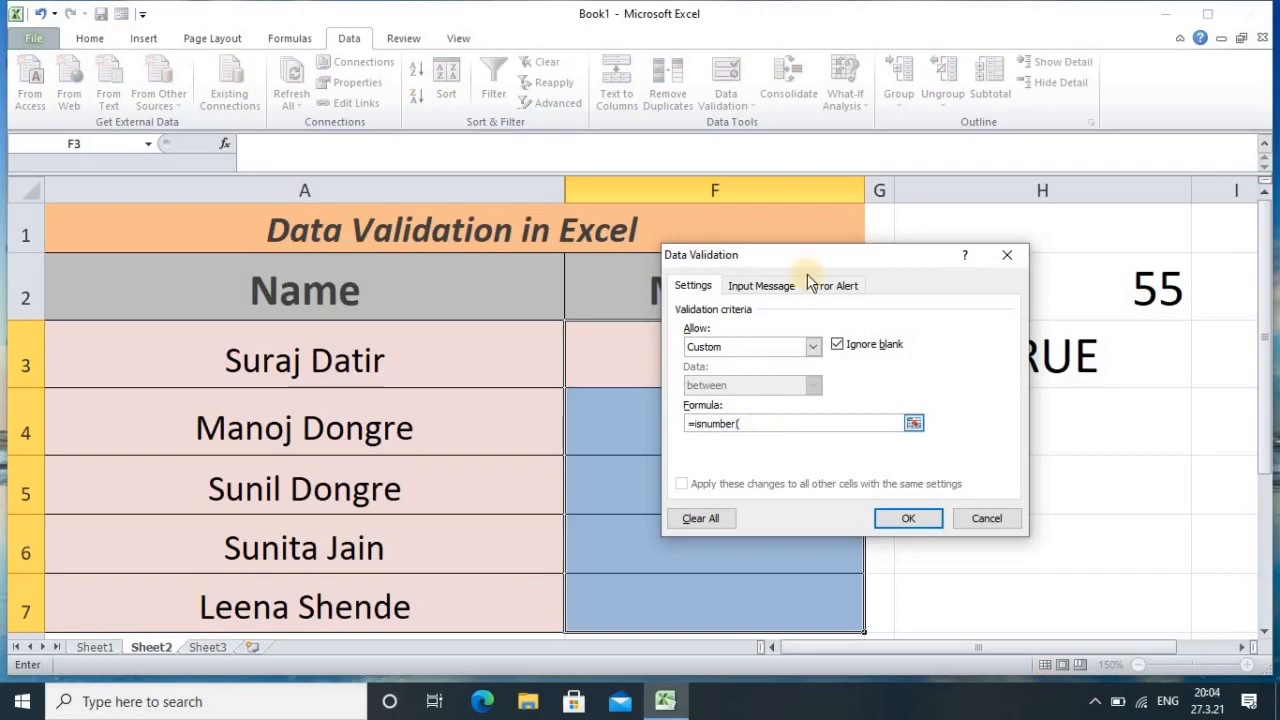
{"action": "left_click_drag", "start_coordinate": [811, 253], "coordinate": [931, 284]}
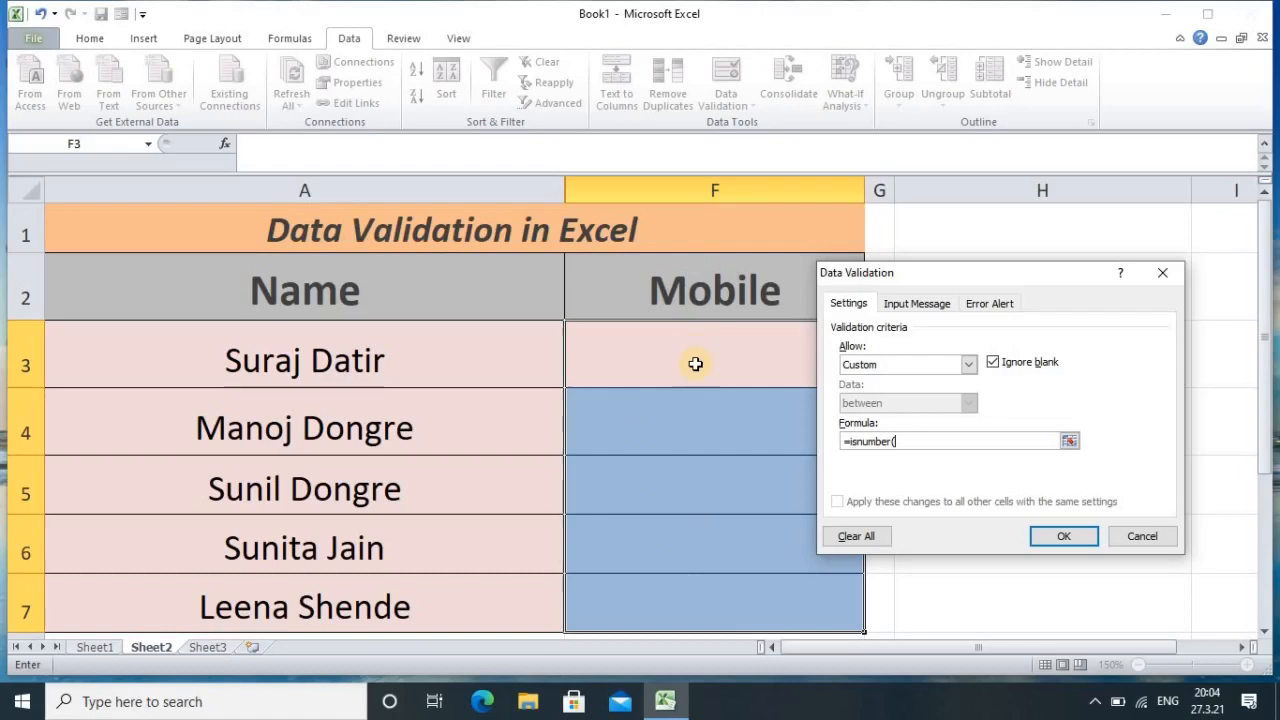
{"action": "type", "text": "3"}
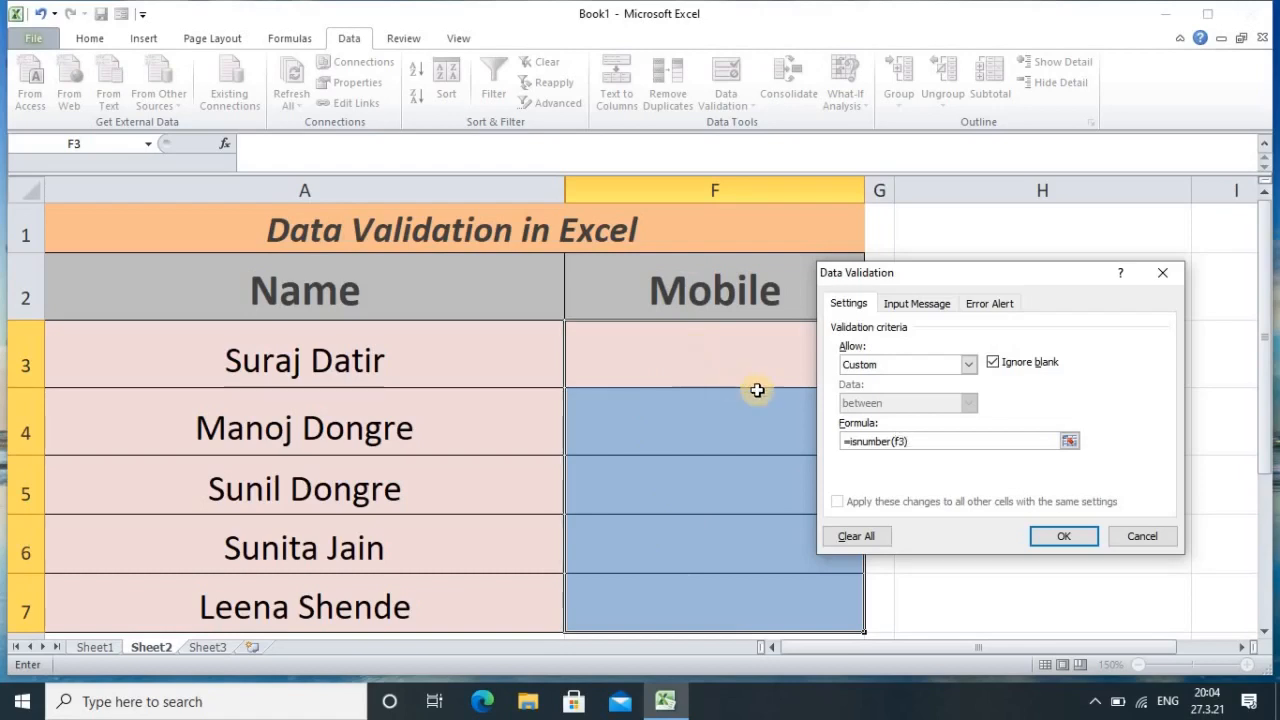
{"action": "key", "text": "Return"}
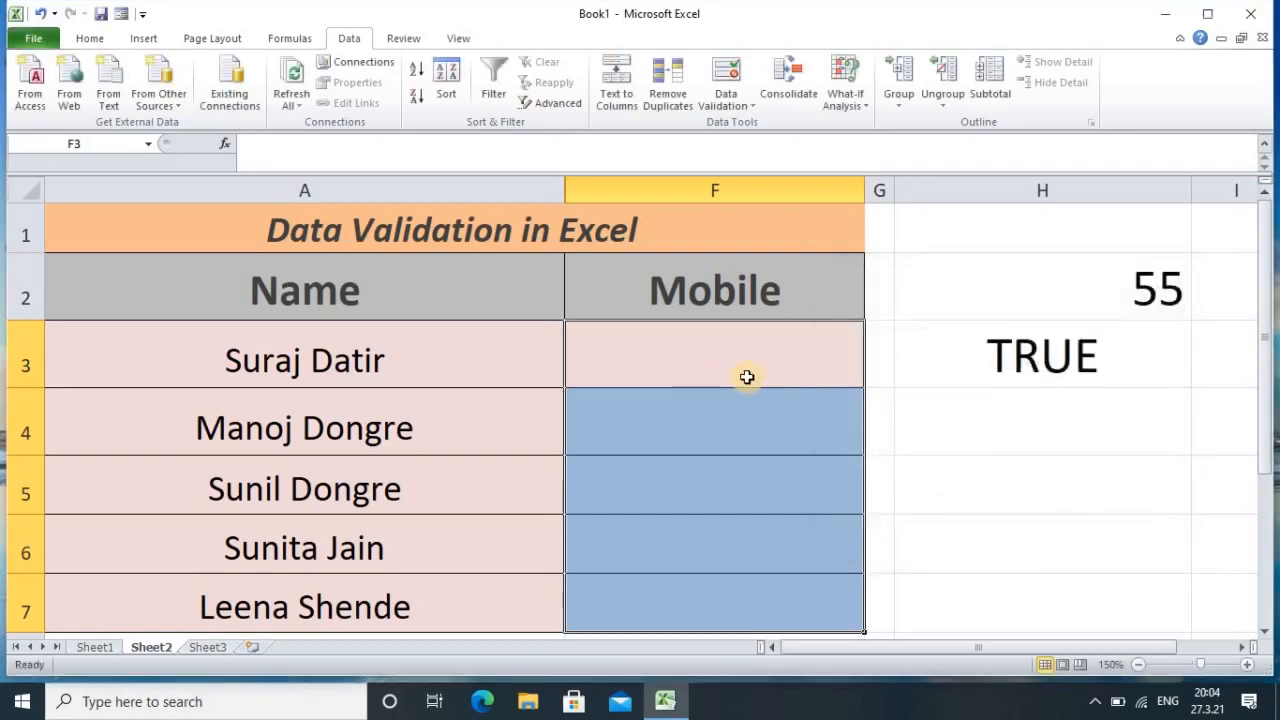
Step: Enter 55 in F3 to test the validation rule with a number
{"action": "left_click", "coordinate": [744, 372]}
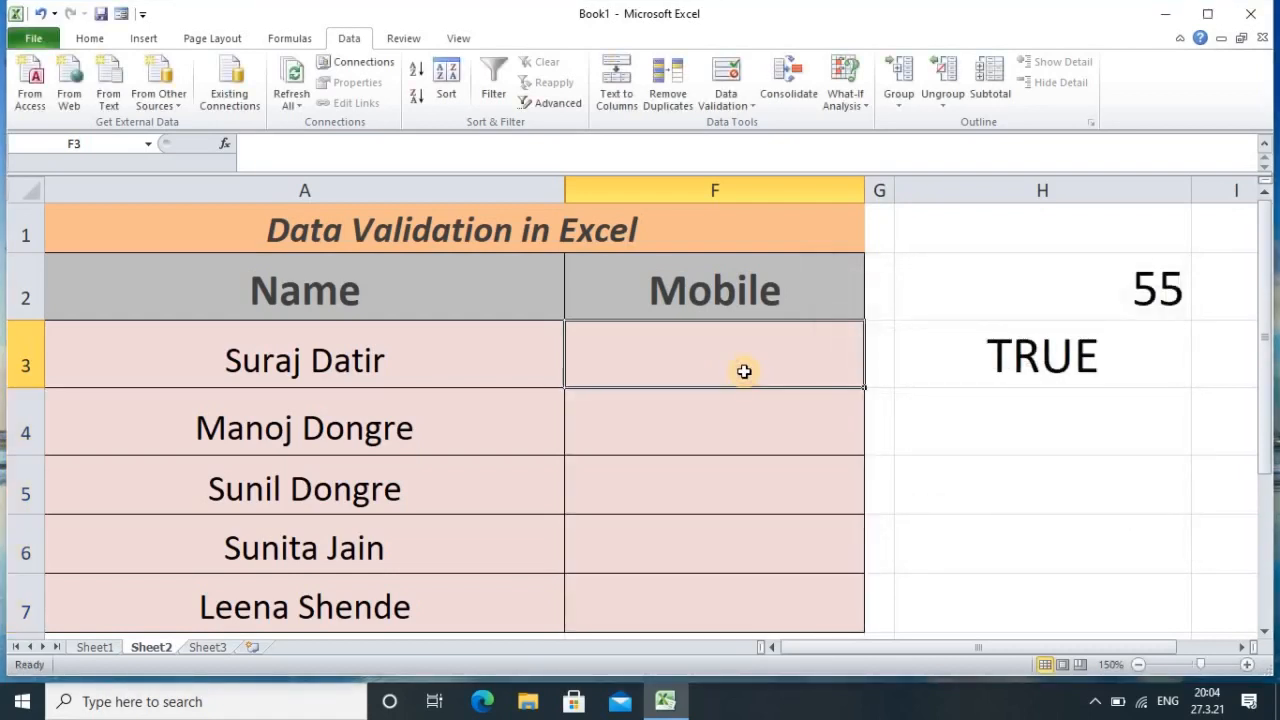
{"action": "type", "text": "55"}
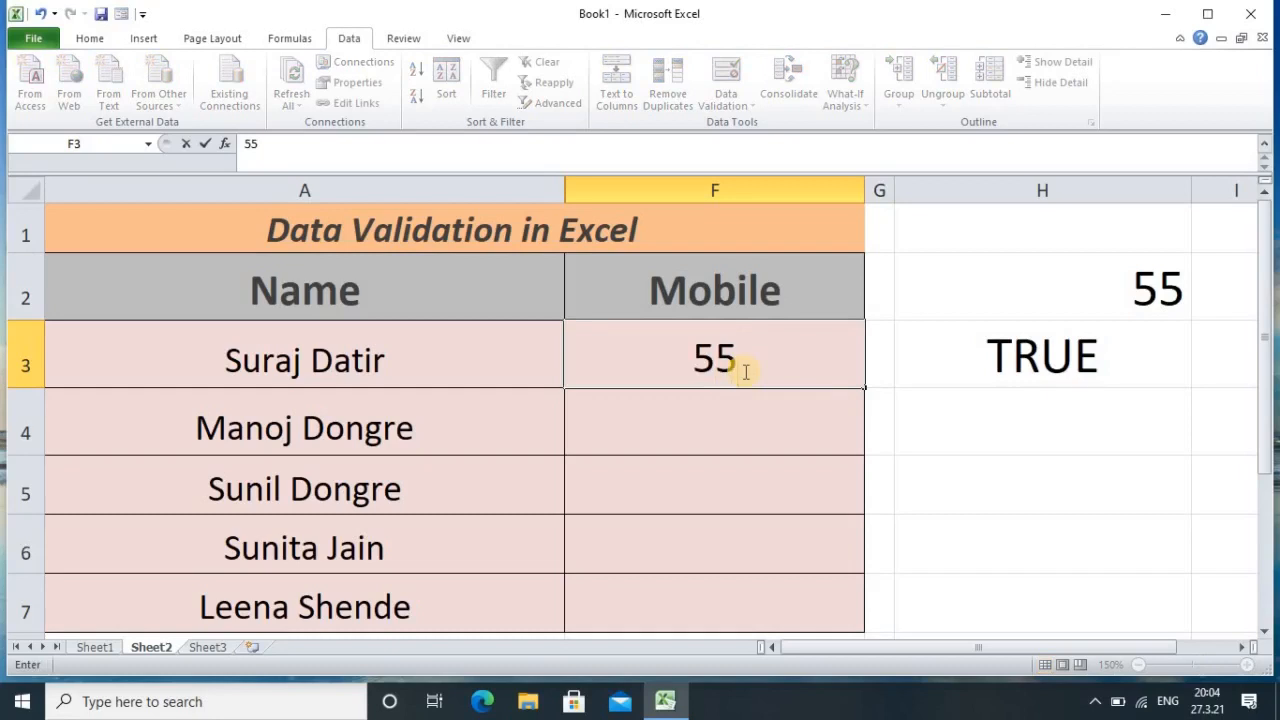
{"action": "key", "text": "Return"}
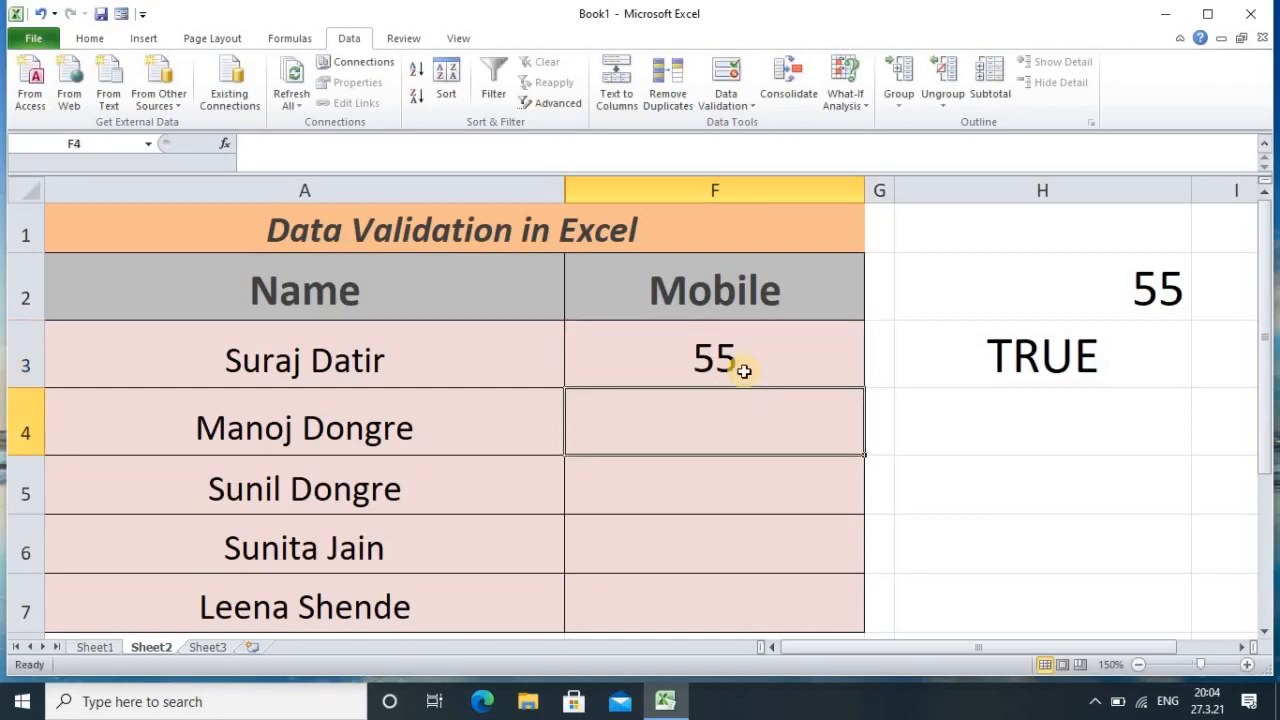
Step: Try to enter the text hh in F4 to test the rule, then erase the entry
{"action": "type", "text": "hh"}
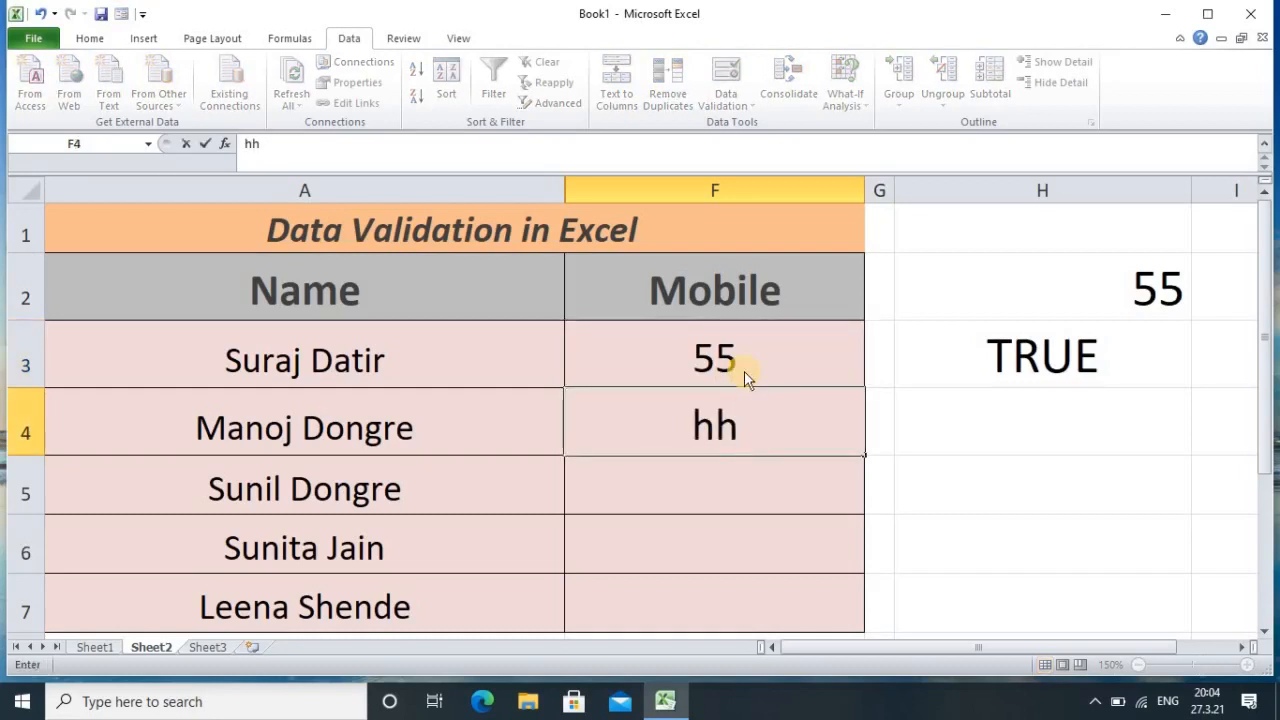
{"action": "key", "text": "Return"}
{"action": "left_click", "coordinate": [566, 403]}
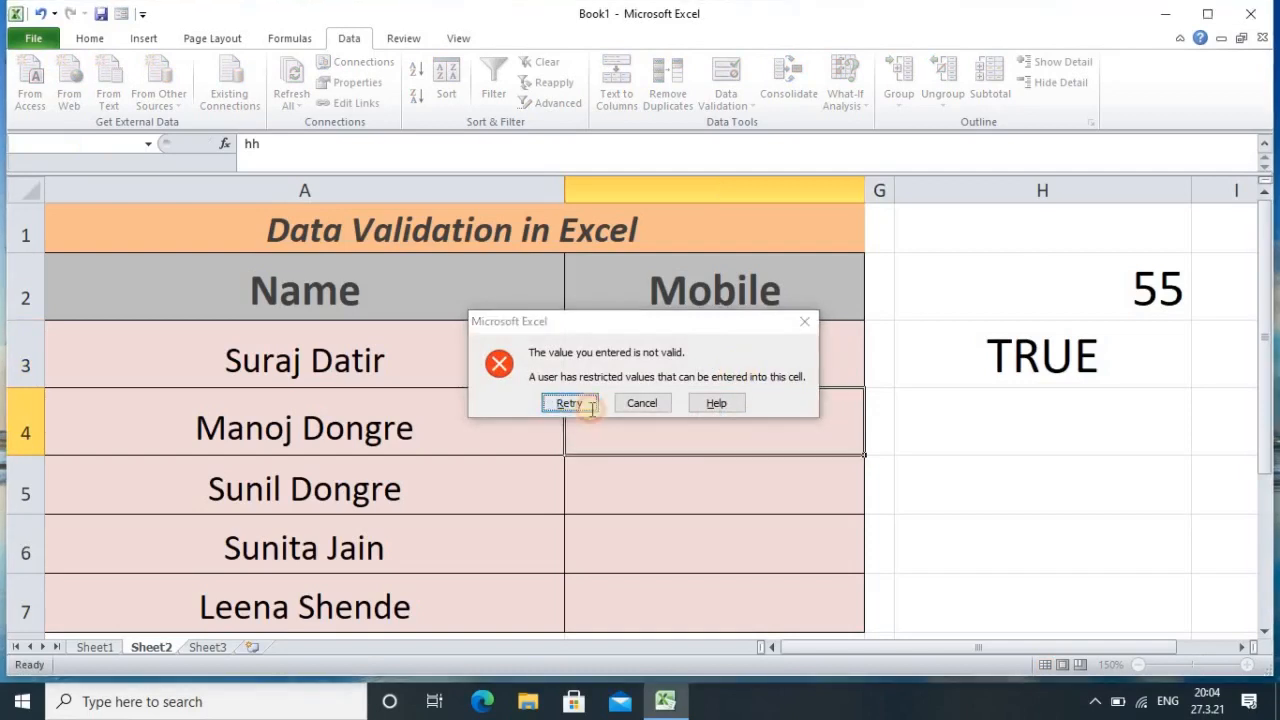
{"action": "key", "text": "BackSpace"}
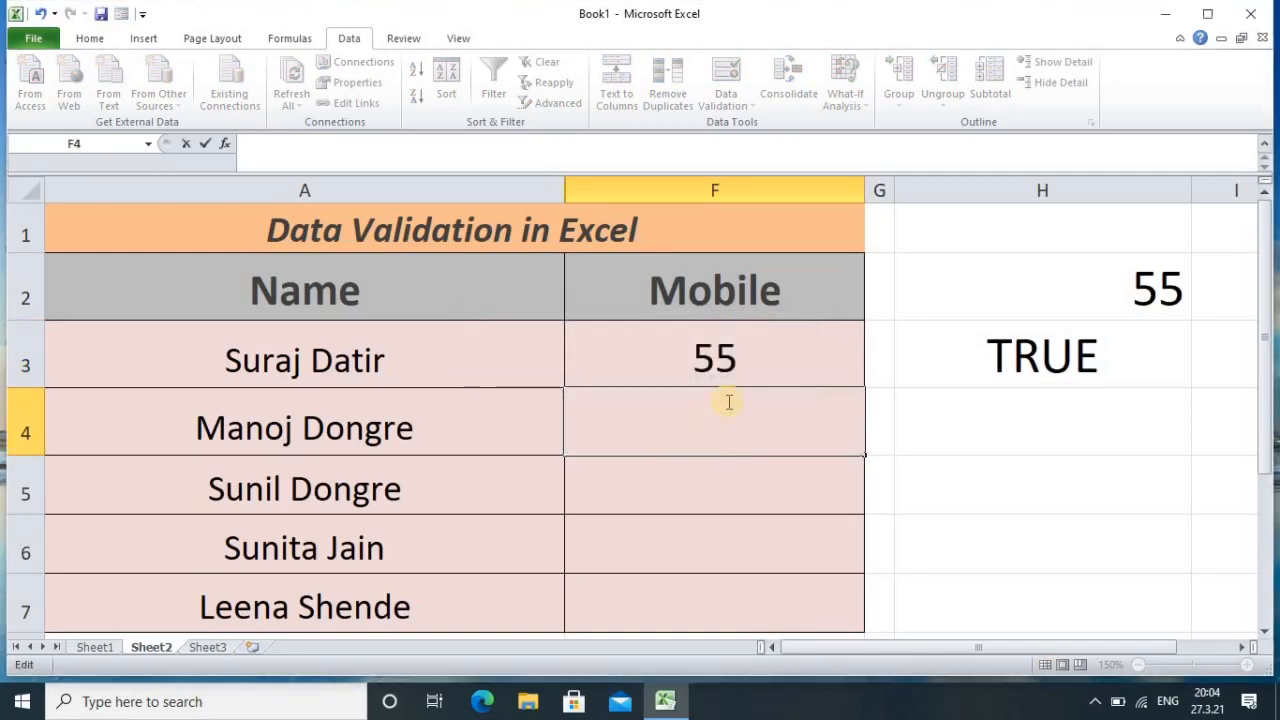
Step: Clear the test number from F3 and keep that cell selected
{"action": "left_click", "coordinate": [745, 347]}
{"action": "key", "text": "BackSpace"}
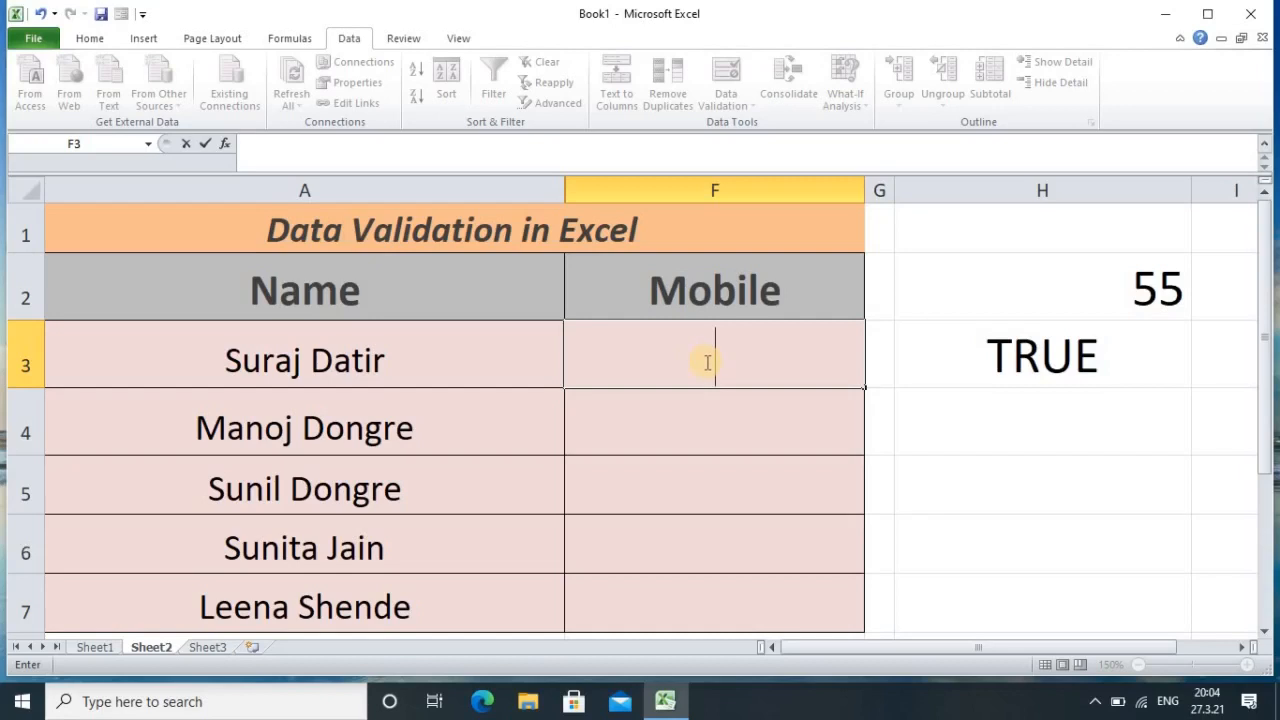
{"action": "left_click", "coordinate": [740, 440]}
{"action": "left_click", "coordinate": [717, 369]}
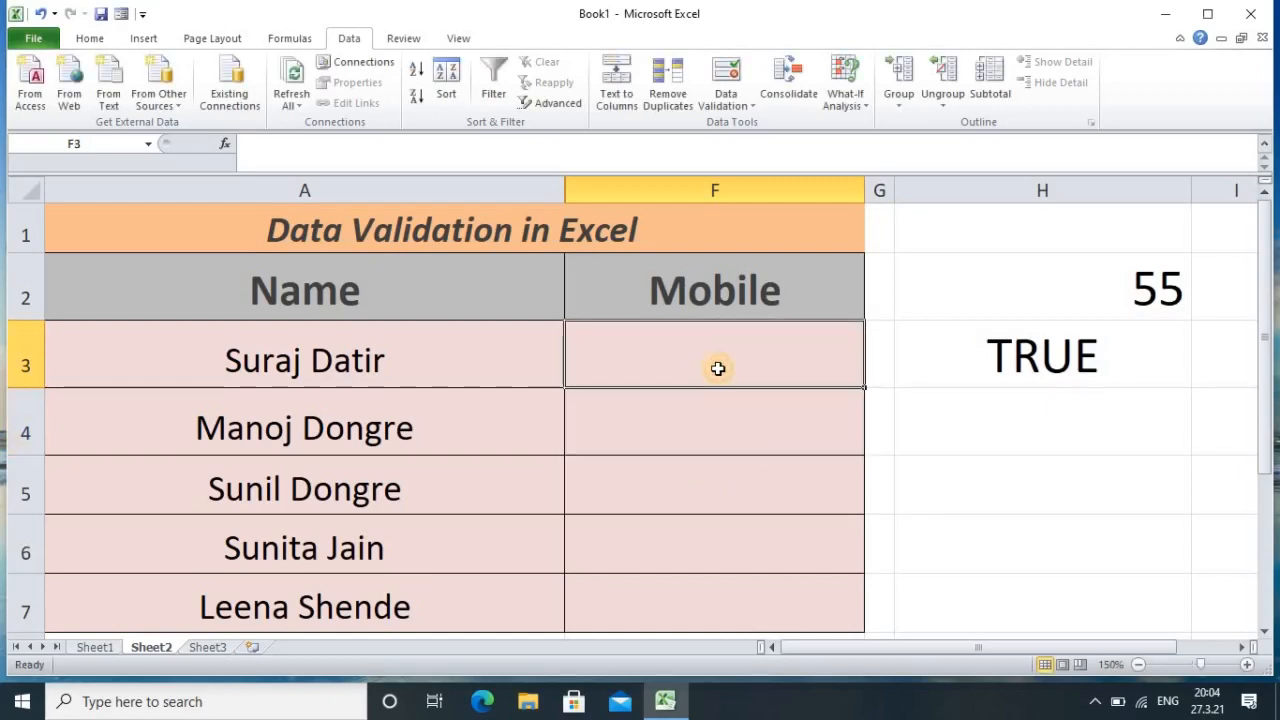
Step: Enter a six-digit test number in F3, shorter than a full mobile number
{"action": "type", "text": "565656"}
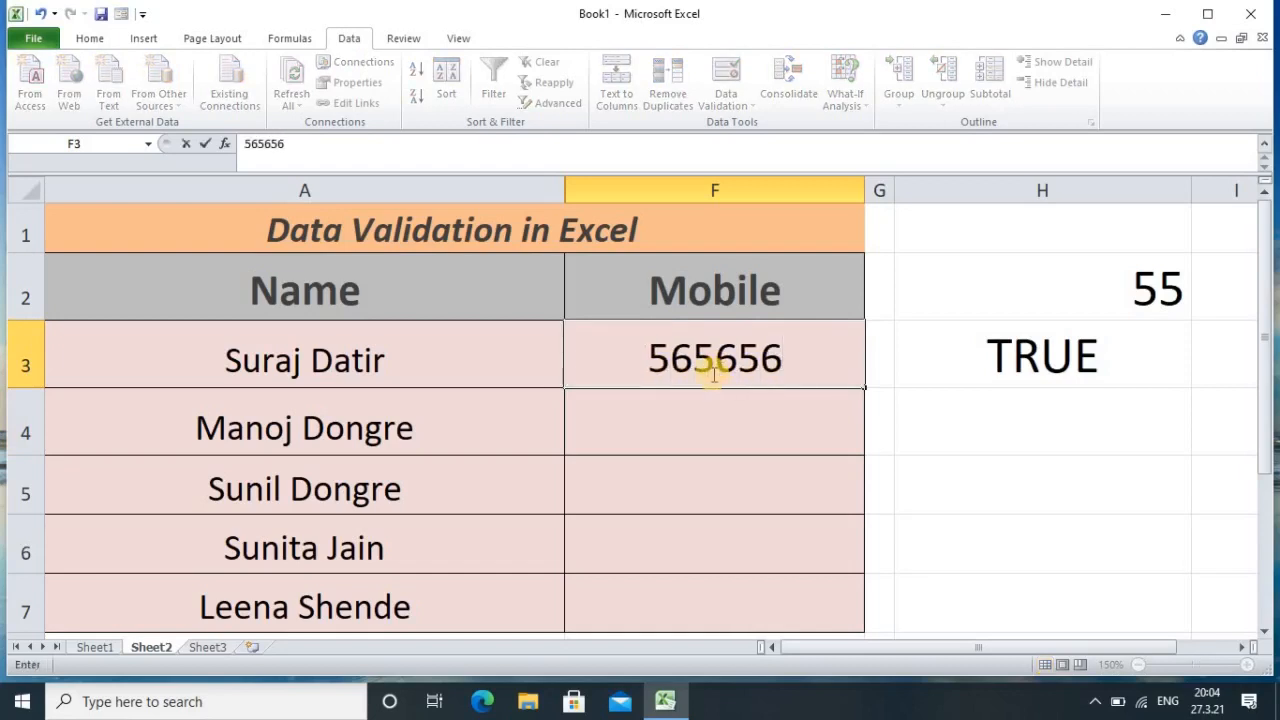
{"action": "key", "text": "Return"}
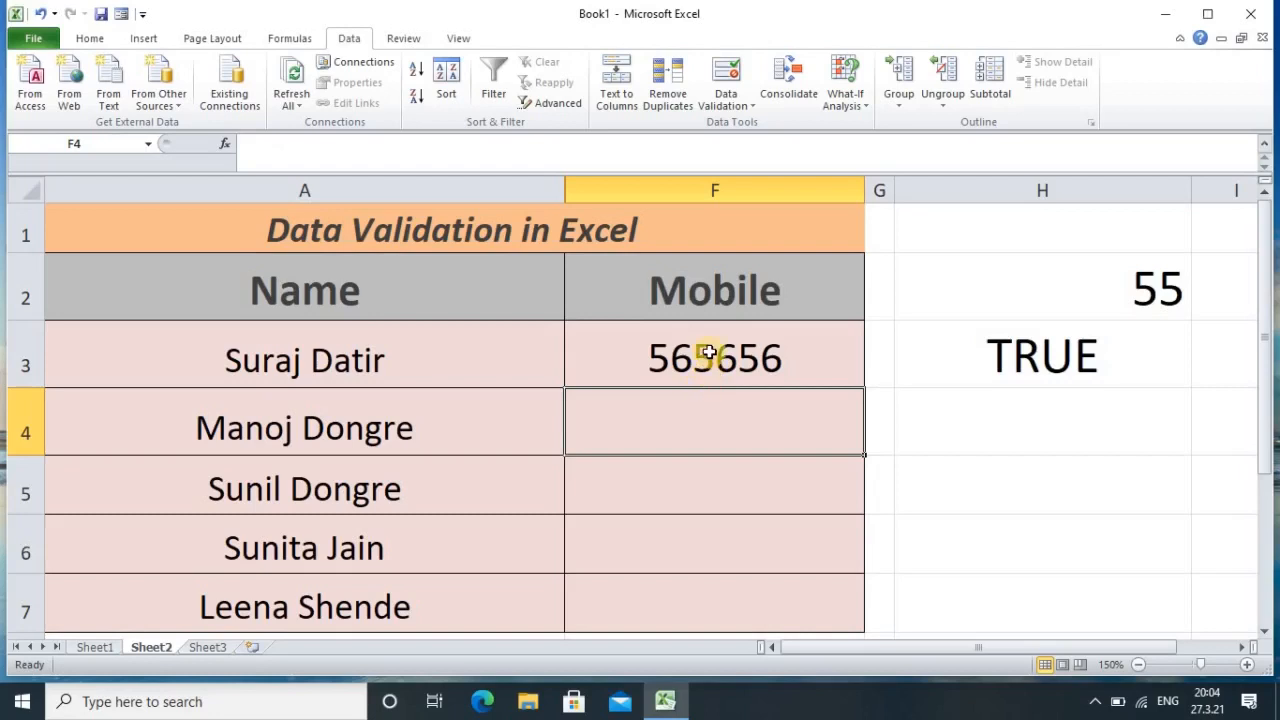
{"action": "left_click", "coordinate": [708, 351]}
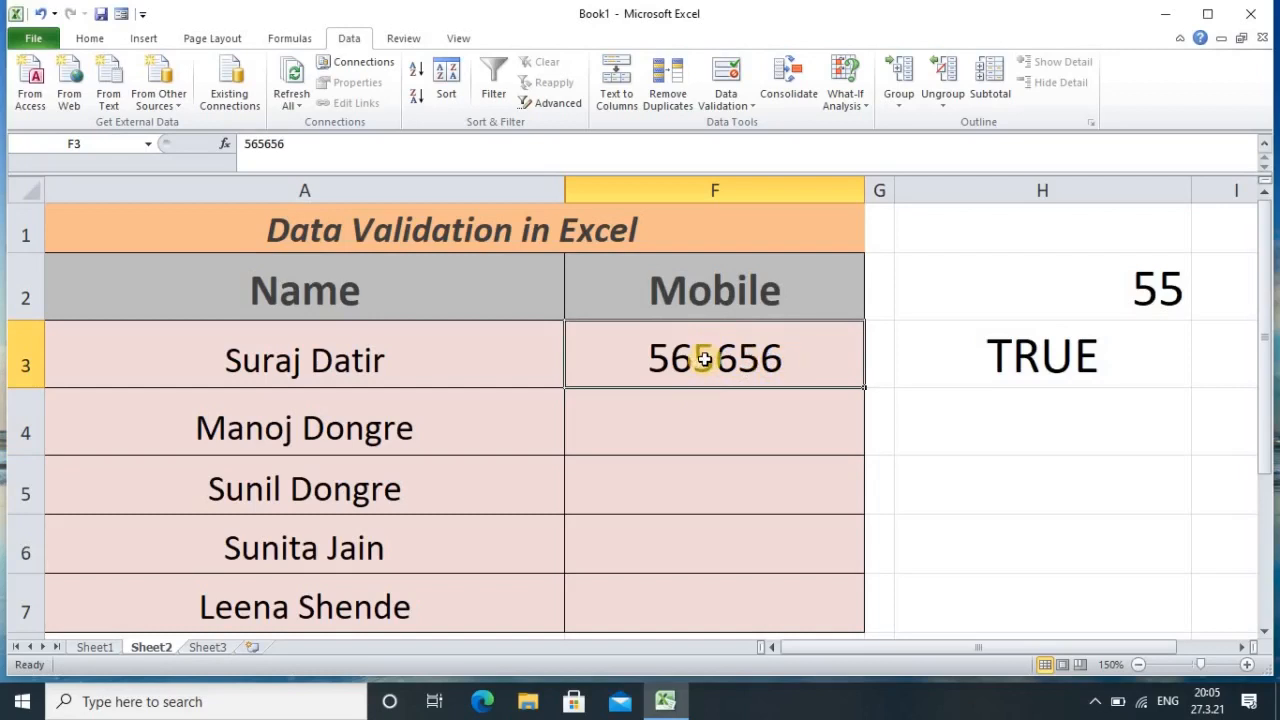
{"action": "left_click", "coordinate": [784, 402]}
{"action": "left_click", "coordinate": [782, 358]}
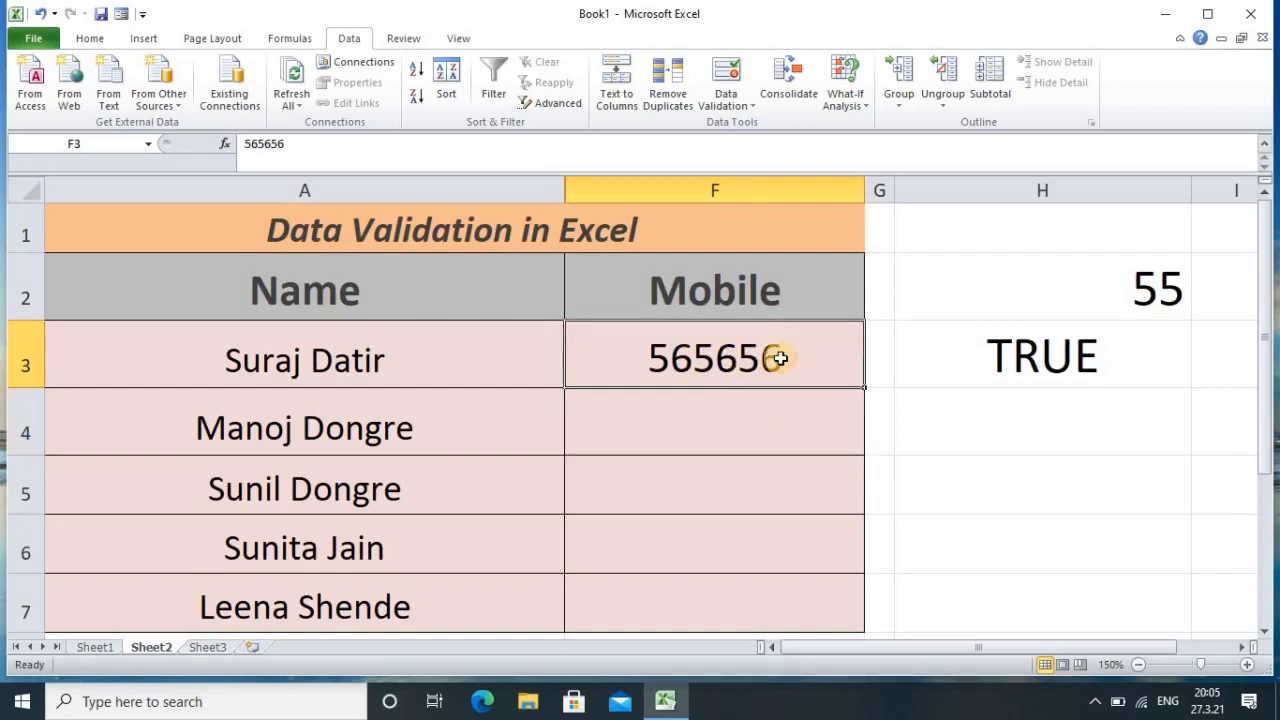
Step: Delete the six-digit test entry from F3
{"action": "key", "text": "BackSpace"}
{"action": "left_click", "coordinate": [668, 426]}
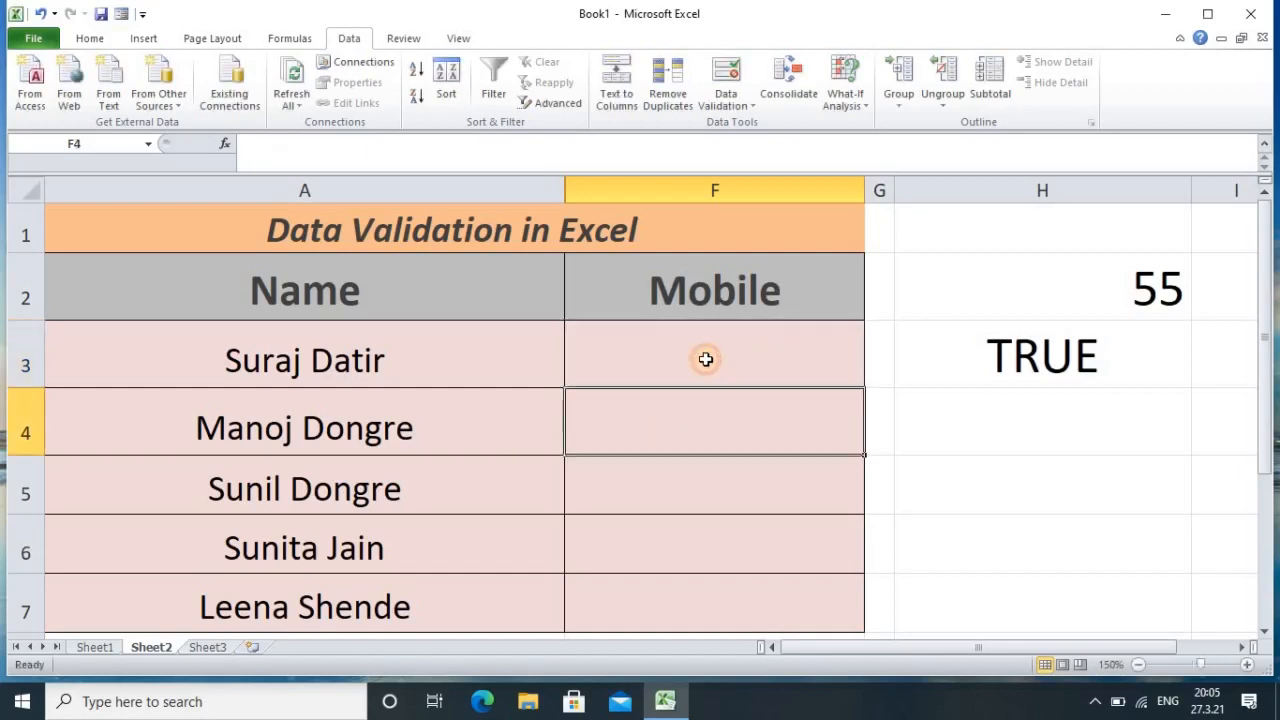
{"action": "left_click", "coordinate": [702, 355]}
Step: Edit the custom validation formula for mobile cells F3:F7, placing the ISNUMBER(F3) test inside an AND function as its first condition
{"action": "scroll", "coordinate": [691, 332], "scroll_direction": "down", "scroll_amount": 1}
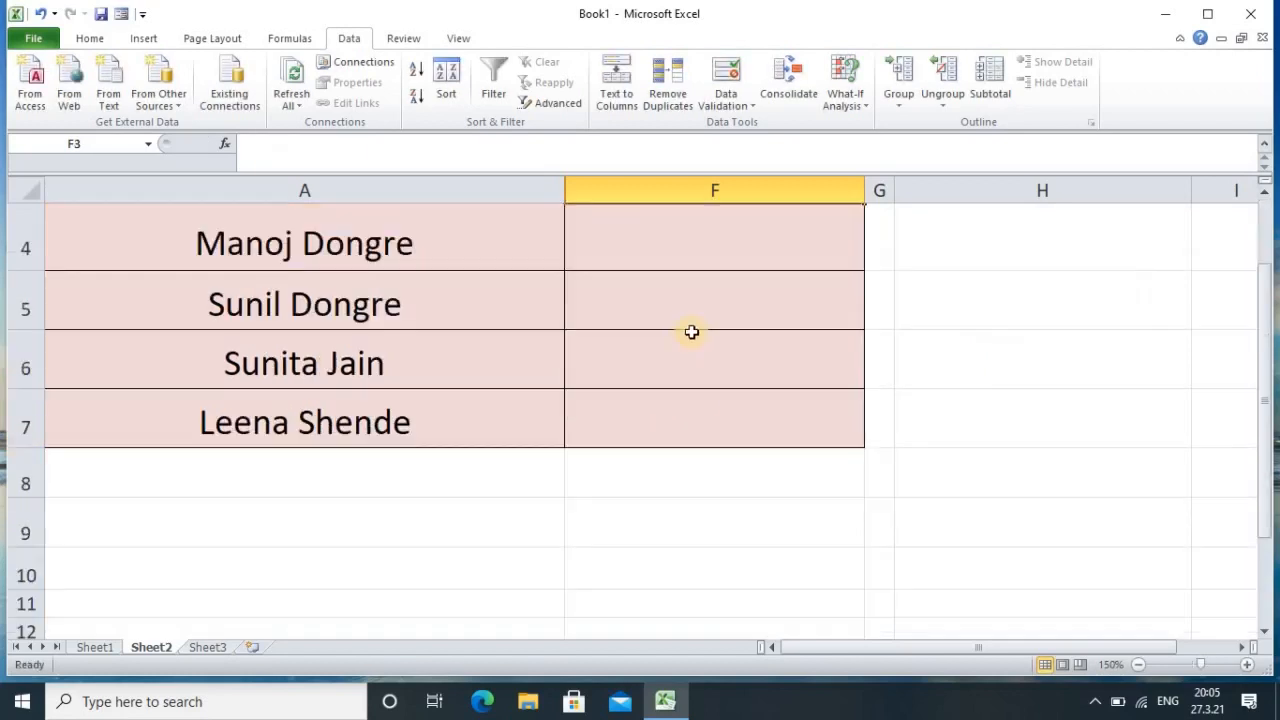
{"action": "scroll", "coordinate": [691, 332], "scroll_direction": "up", "scroll_amount": 1}
{"action": "left_click_drag", "start_coordinate": [706, 440], "coordinate": [708, 592]}
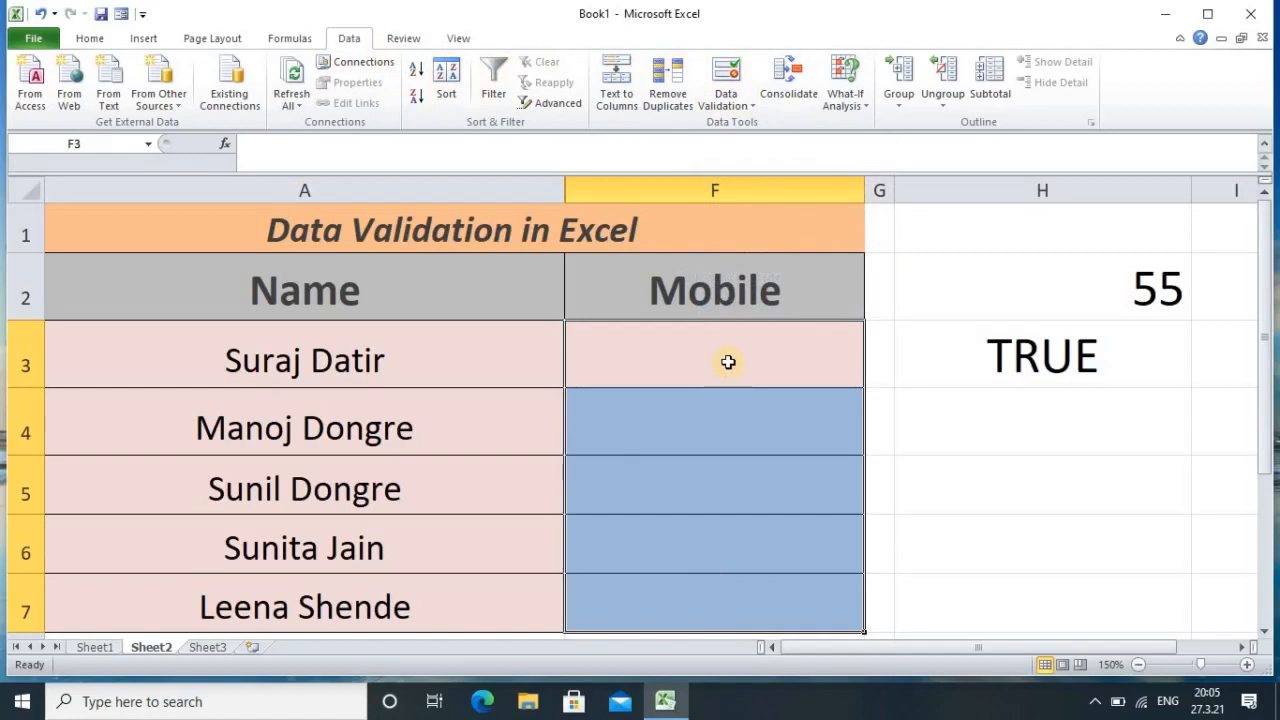
{"action": "left_click", "coordinate": [728, 100]}
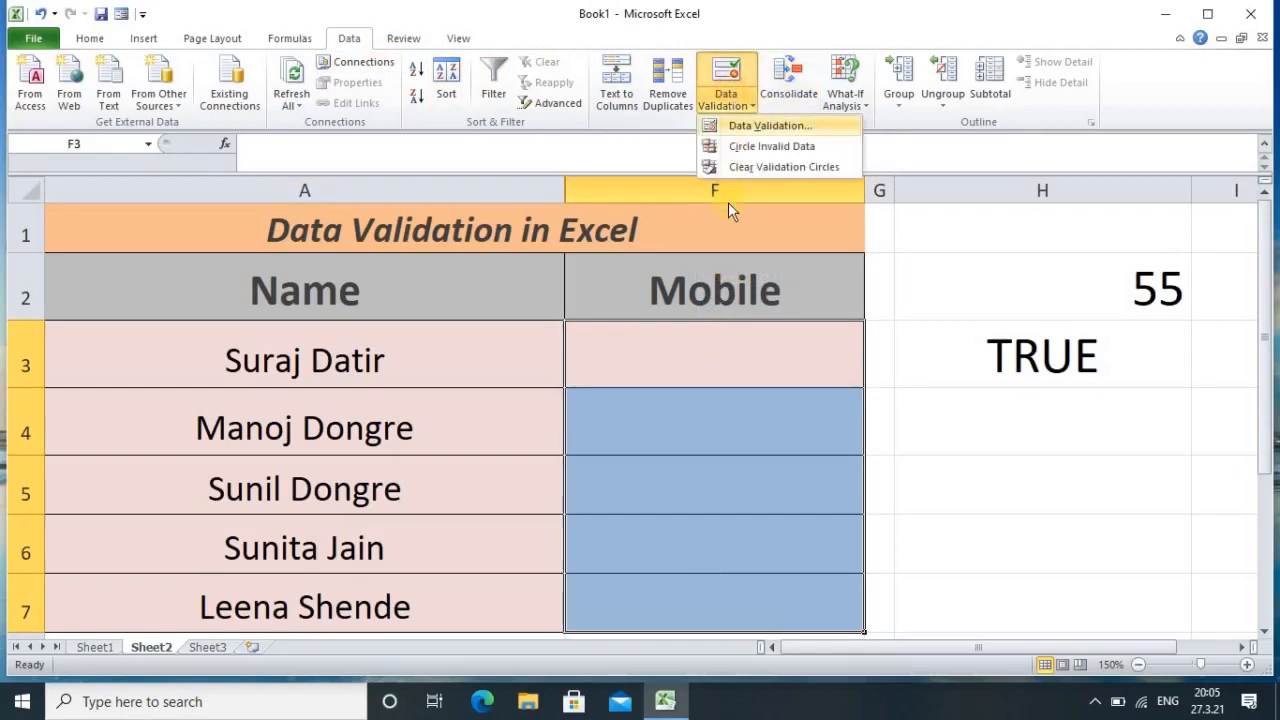
{"action": "left_click", "coordinate": [740, 125]}
{"action": "left_click", "coordinate": [918, 443]}
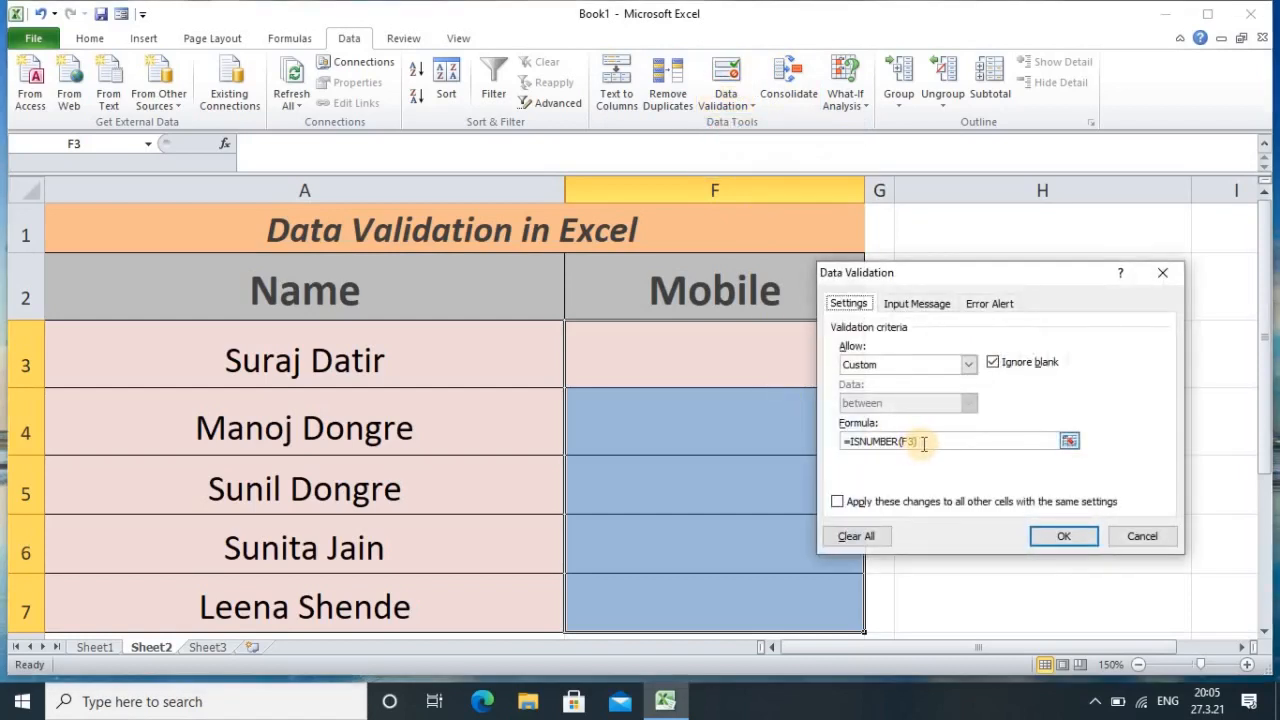
{"action": "left_click", "coordinate": [851, 441]}
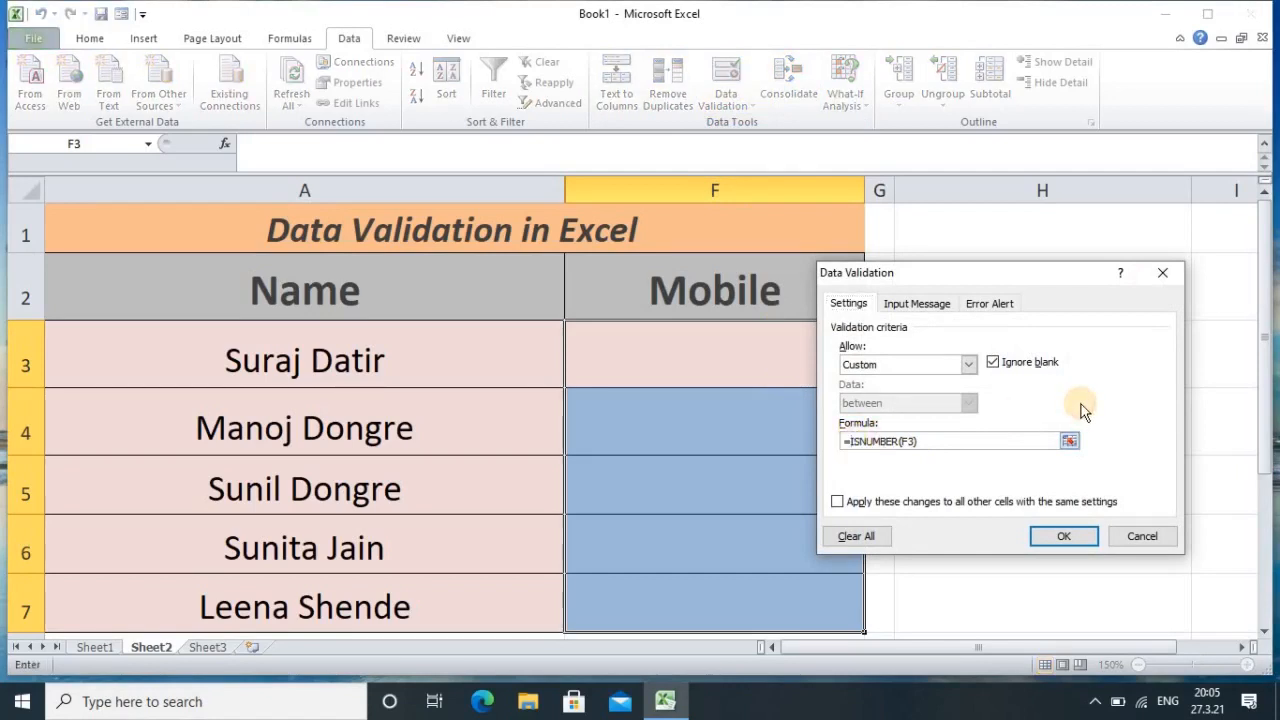
{"action": "type", "text": "and("}
{"action": "left_click", "coordinate": [975, 439]}
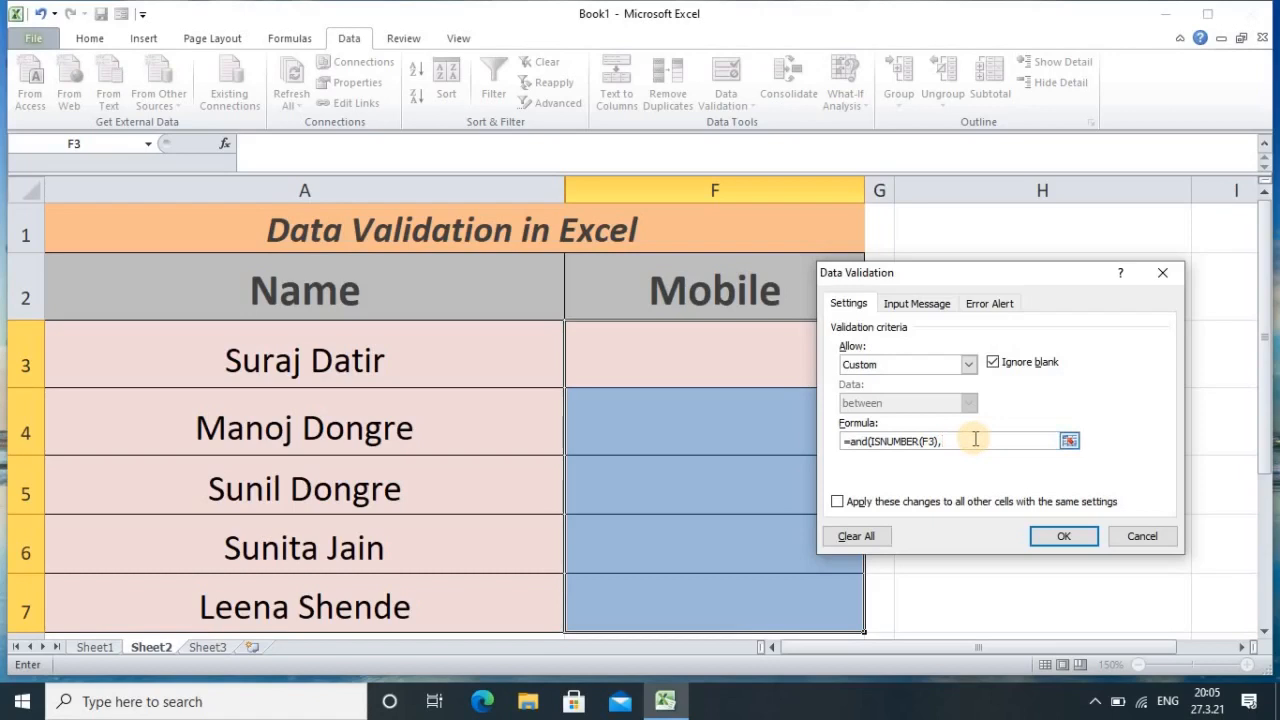
Step: Add len(f3)=10 as the second AND condition, close the formula and apply the validation rule
{"action": "type", "text": "len(f3"}
{"action": "type", "text": ")=10"}
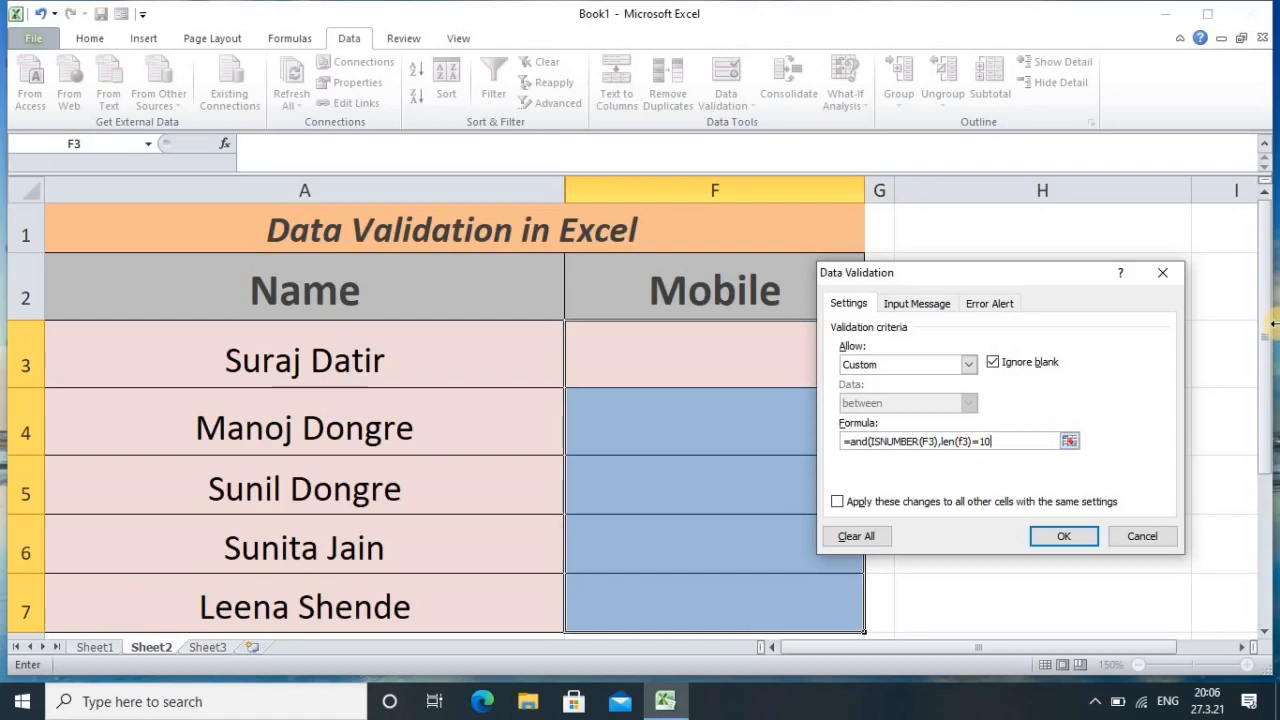
{"action": "type", "text": ")"}
{"action": "left_click", "coordinate": [1058, 538]}
Step: Try to enter the four-digit number 6767 in F3 to test the rule, then reopen the entry for editing
{"action": "left_click", "coordinate": [769, 350]}
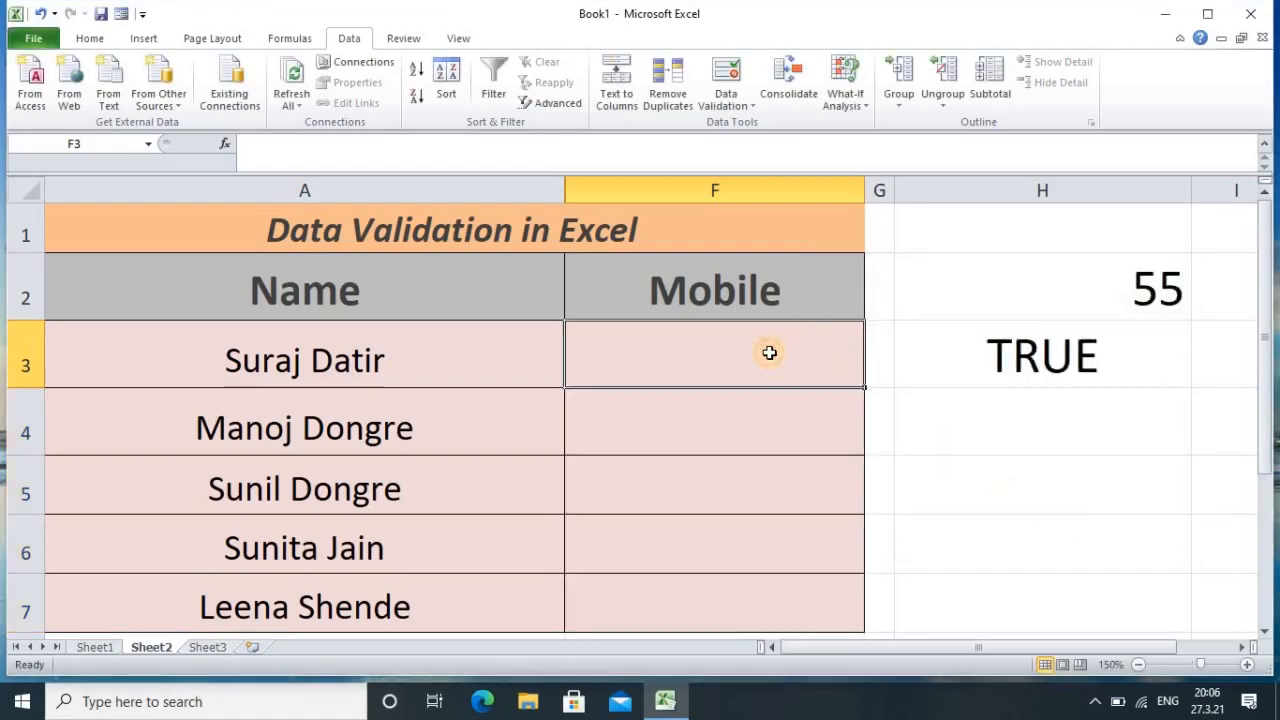
{"action": "type", "text": "6767"}
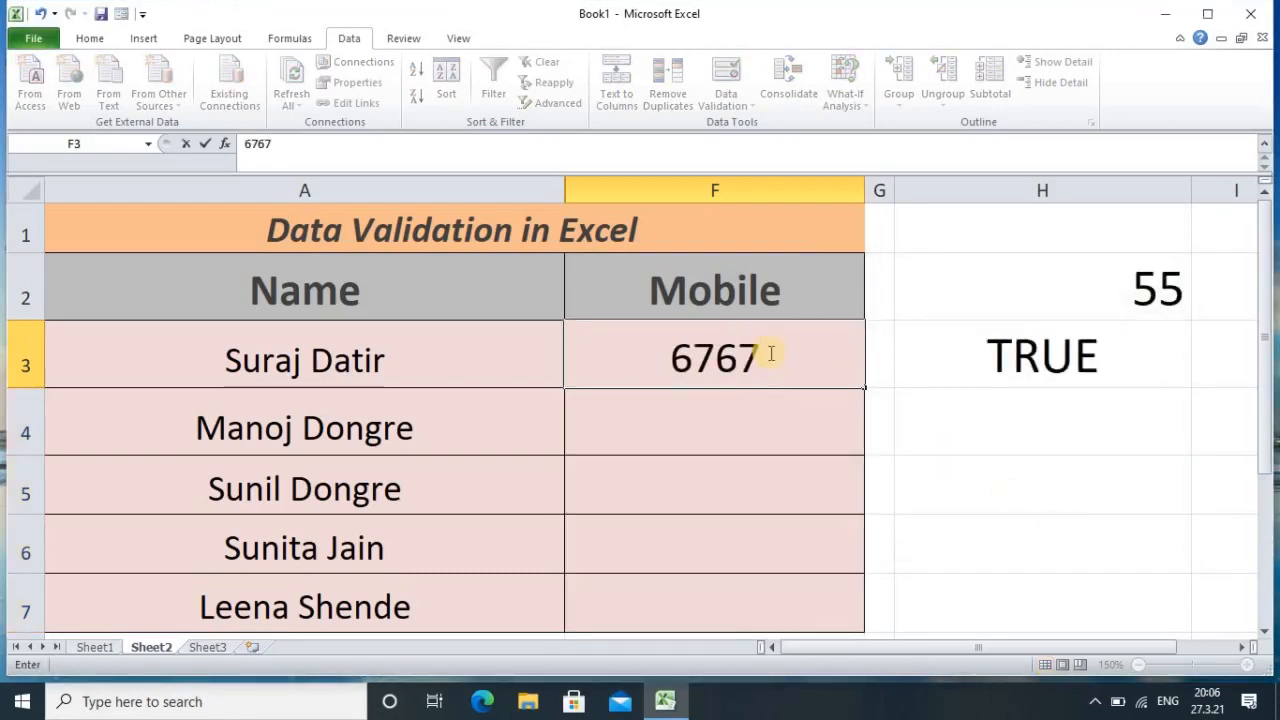
{"action": "key", "text": "Return"}
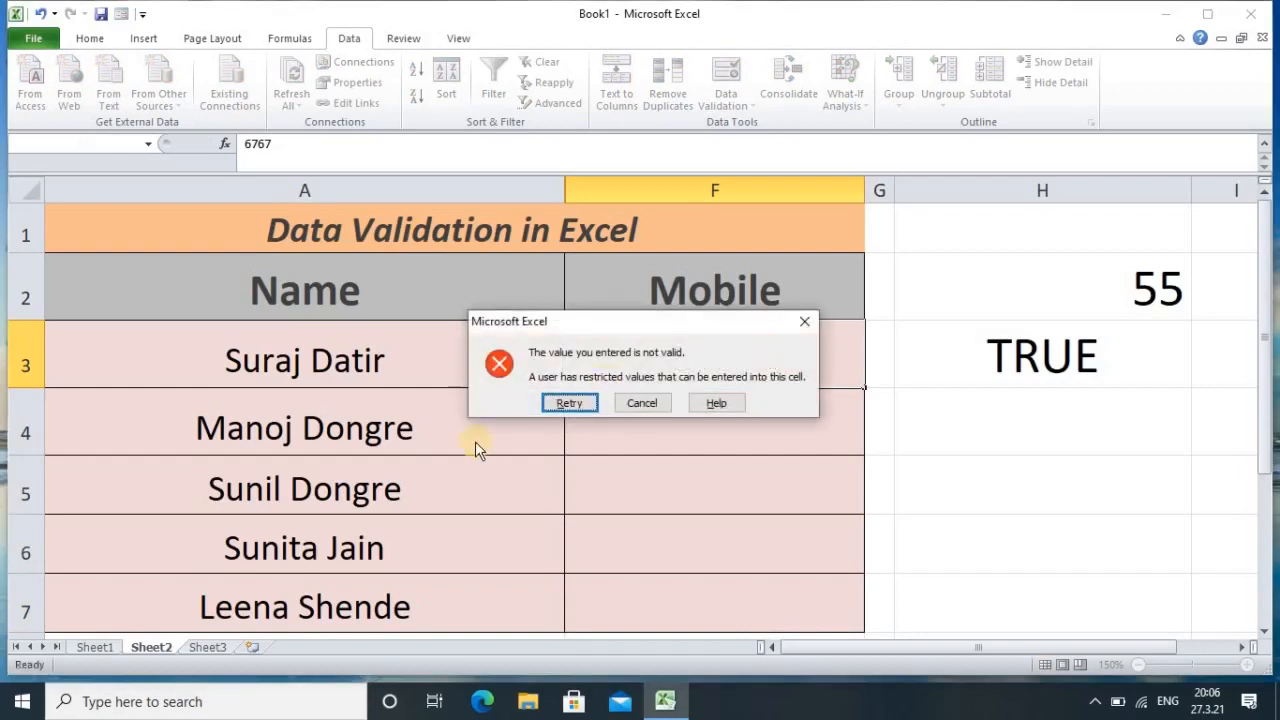
{"action": "left_click", "coordinate": [569, 403]}
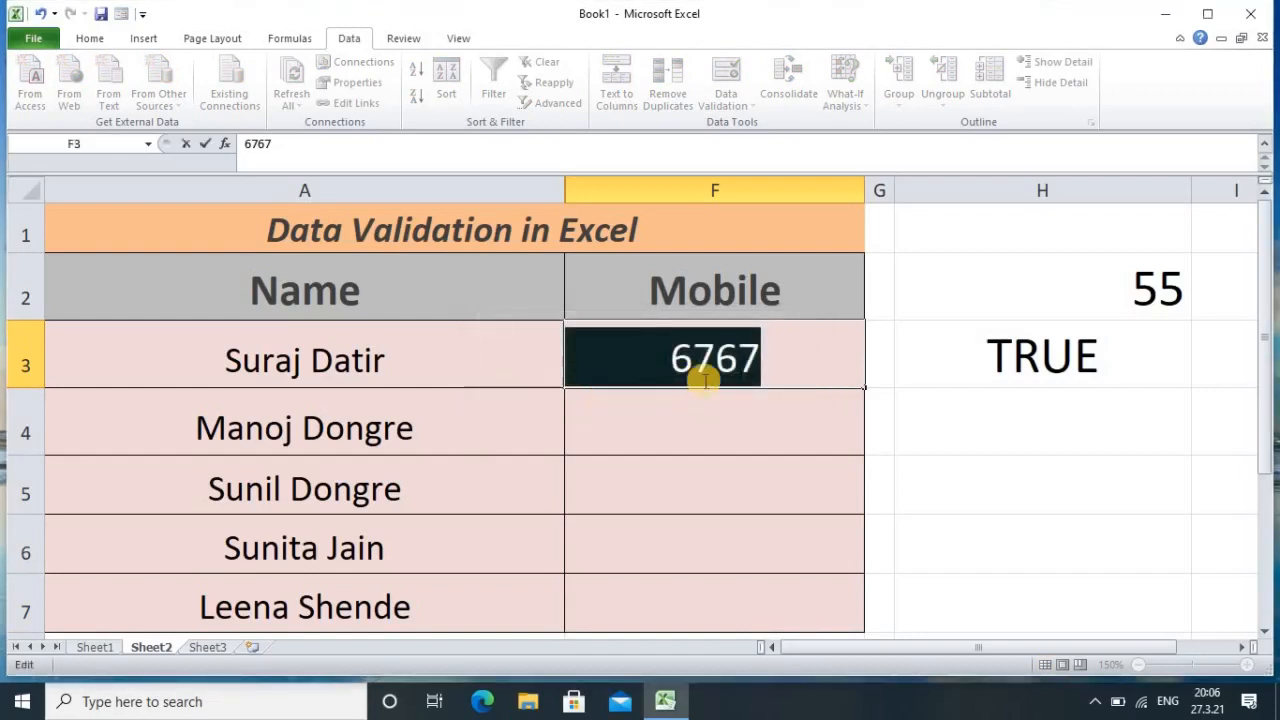
Step: Append six digits to the entry in F3 to make a ten-digit mobile number and commit it
{"action": "left_click", "coordinate": [781, 368]}
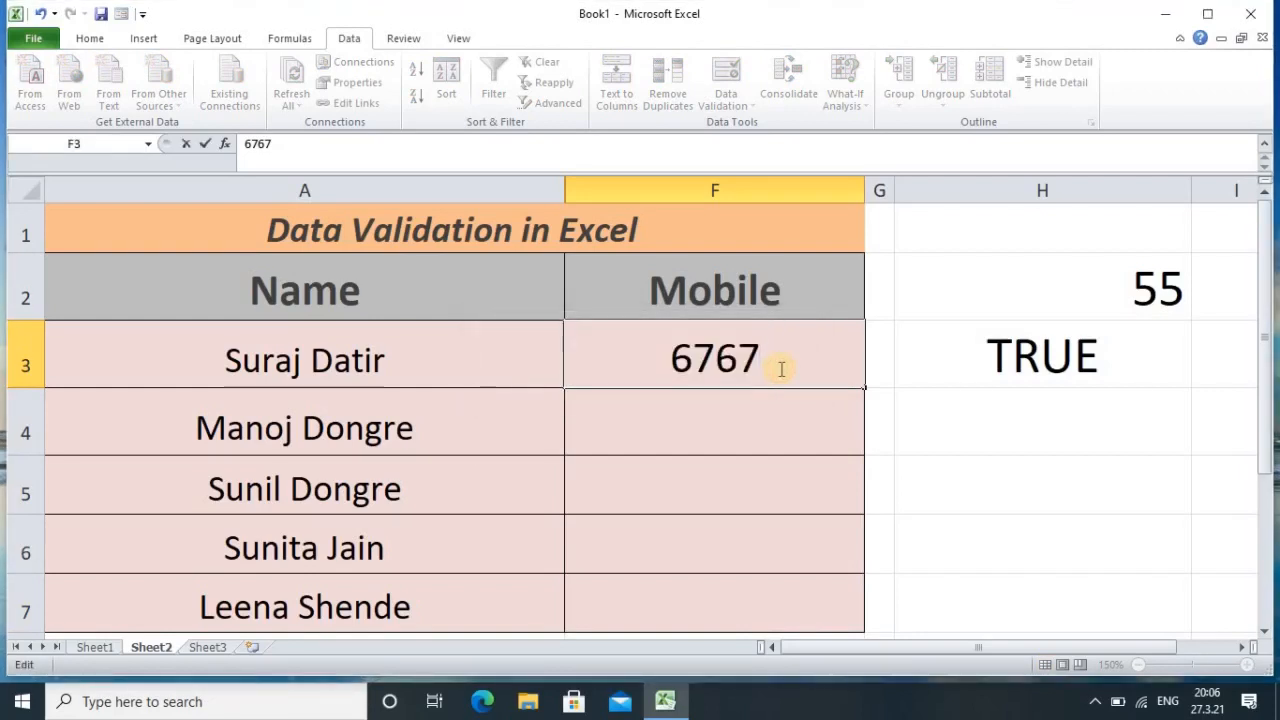
{"action": "type", "text": "454545"}
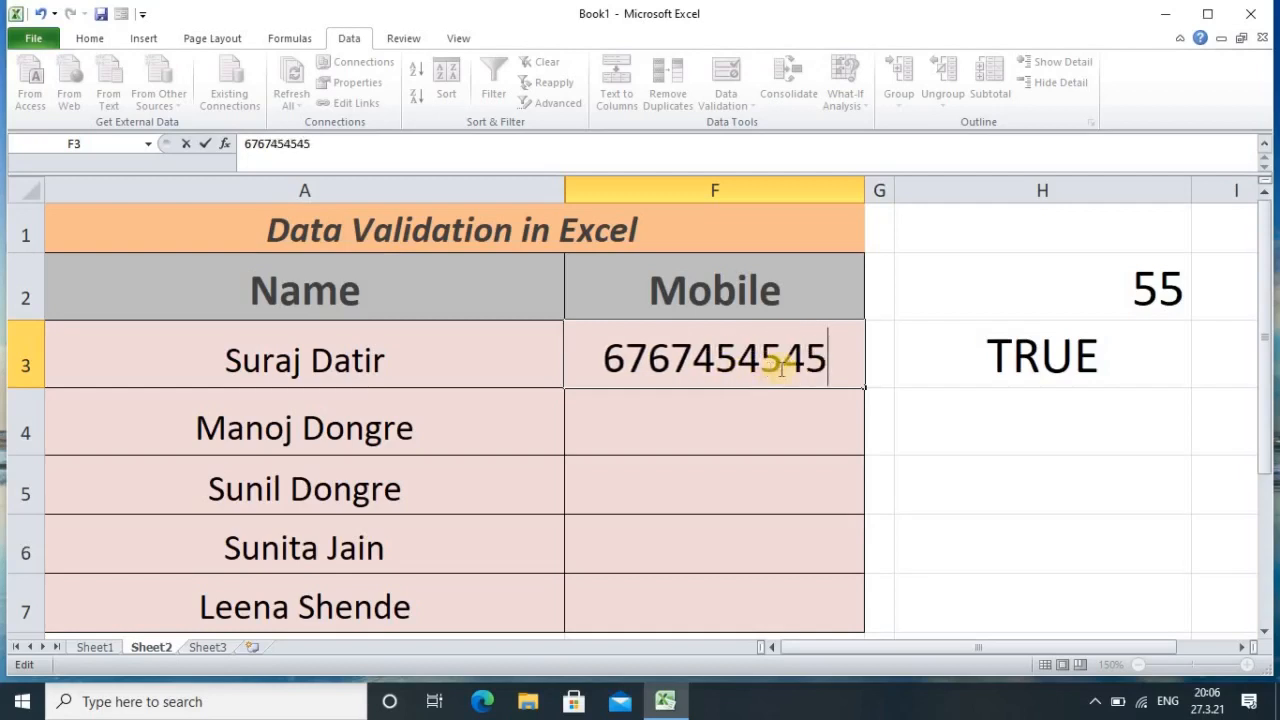
{"action": "left_click", "coordinate": [724, 424]}
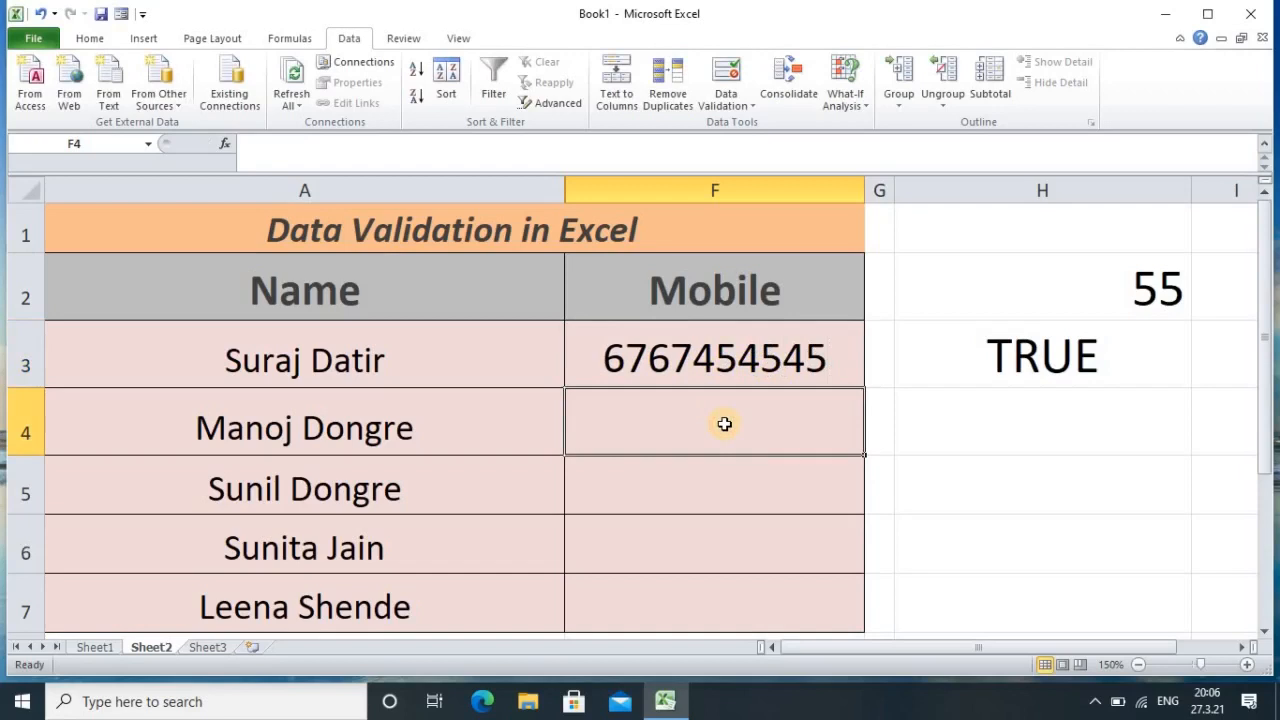
Step: Try to enter the two-digit number 67 in F4 to test the length condition, then erase the entry
{"action": "type", "text": "67"}
{"action": "left_click", "coordinate": [629, 502]}
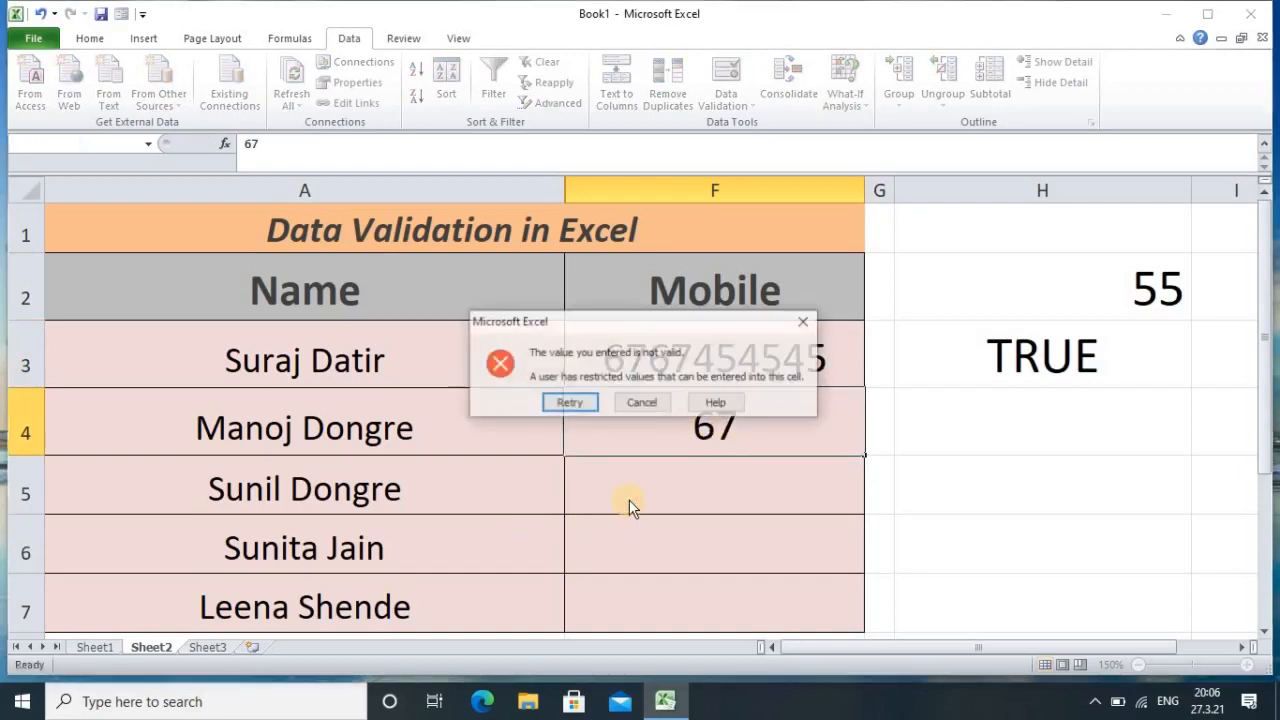
{"action": "left_click", "coordinate": [570, 402]}
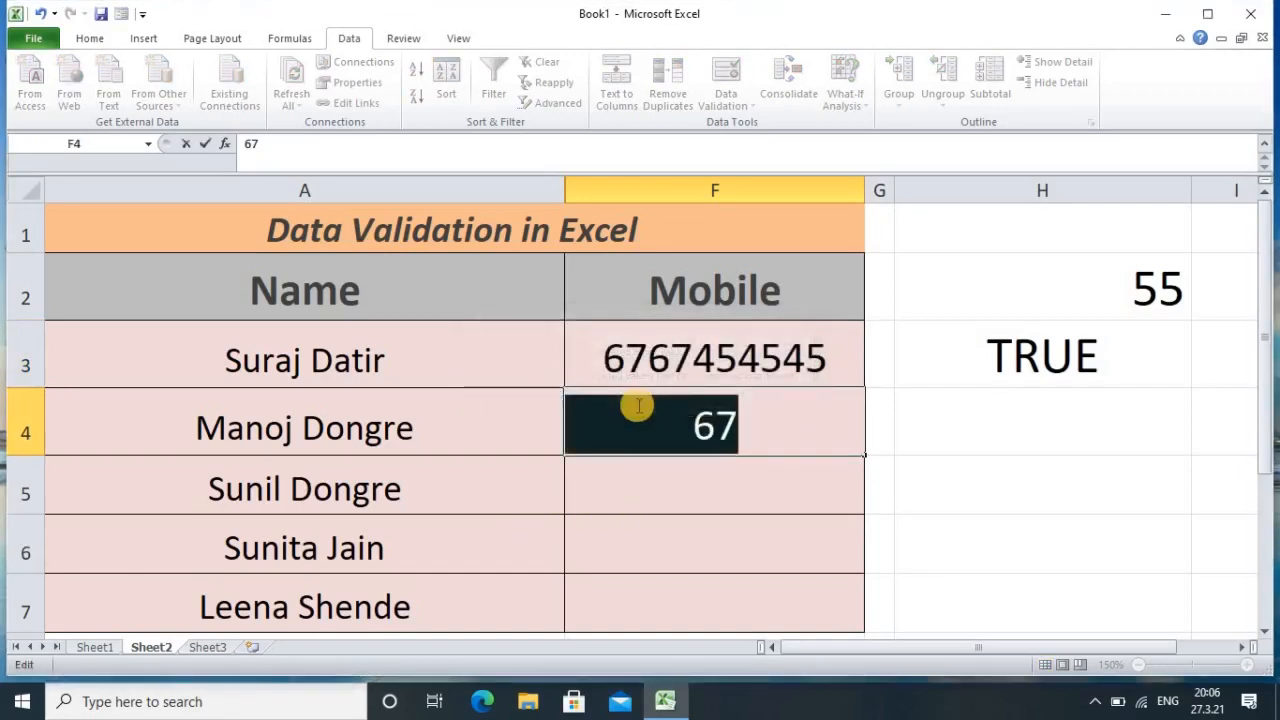
{"action": "key", "text": "BackSpace"}
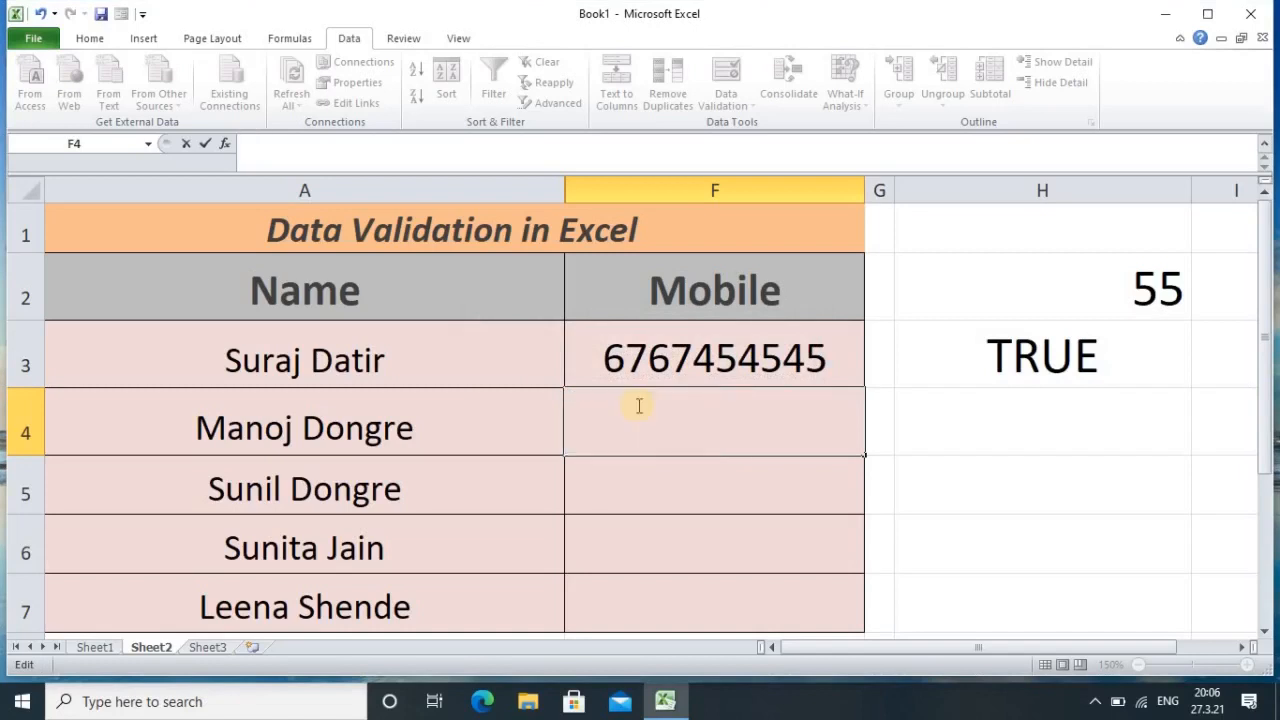
Step: Try to enter the letter u in F4 to test the numeric condition, then erase the entry
{"action": "type", "text": "u"}
{"action": "left_click", "coordinate": [666, 489]}
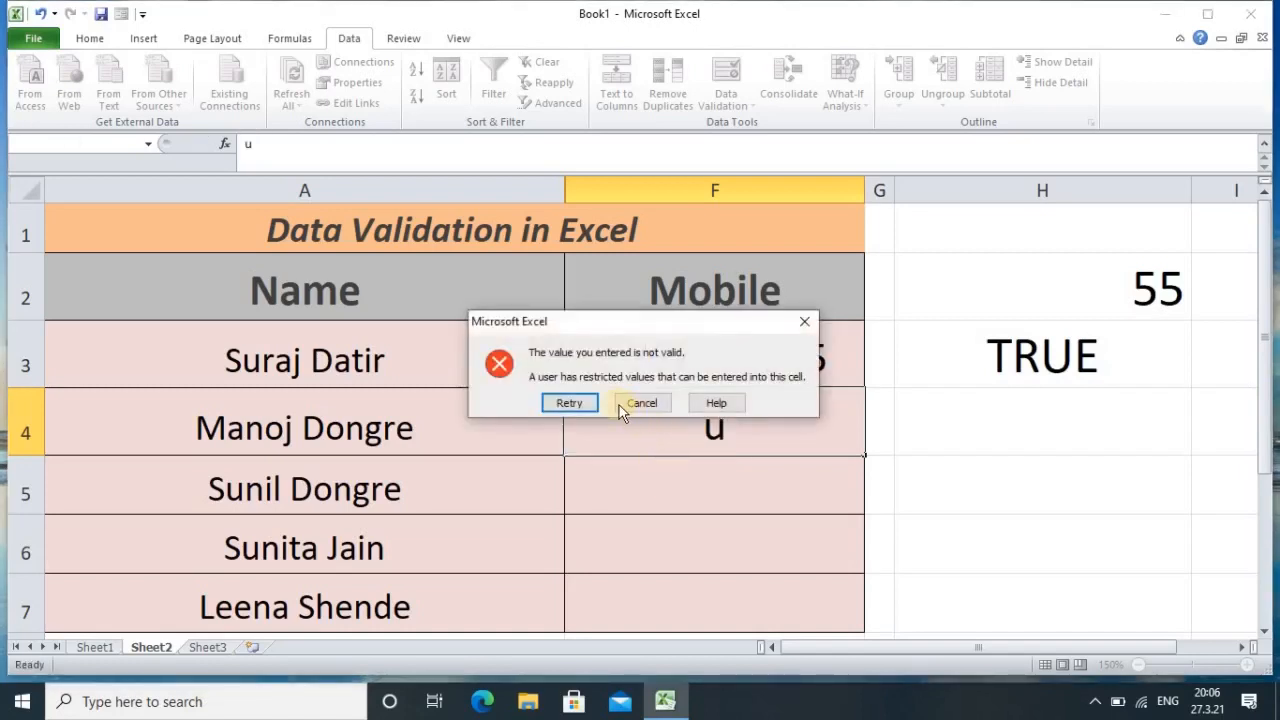
{"action": "left_click", "coordinate": [587, 404]}
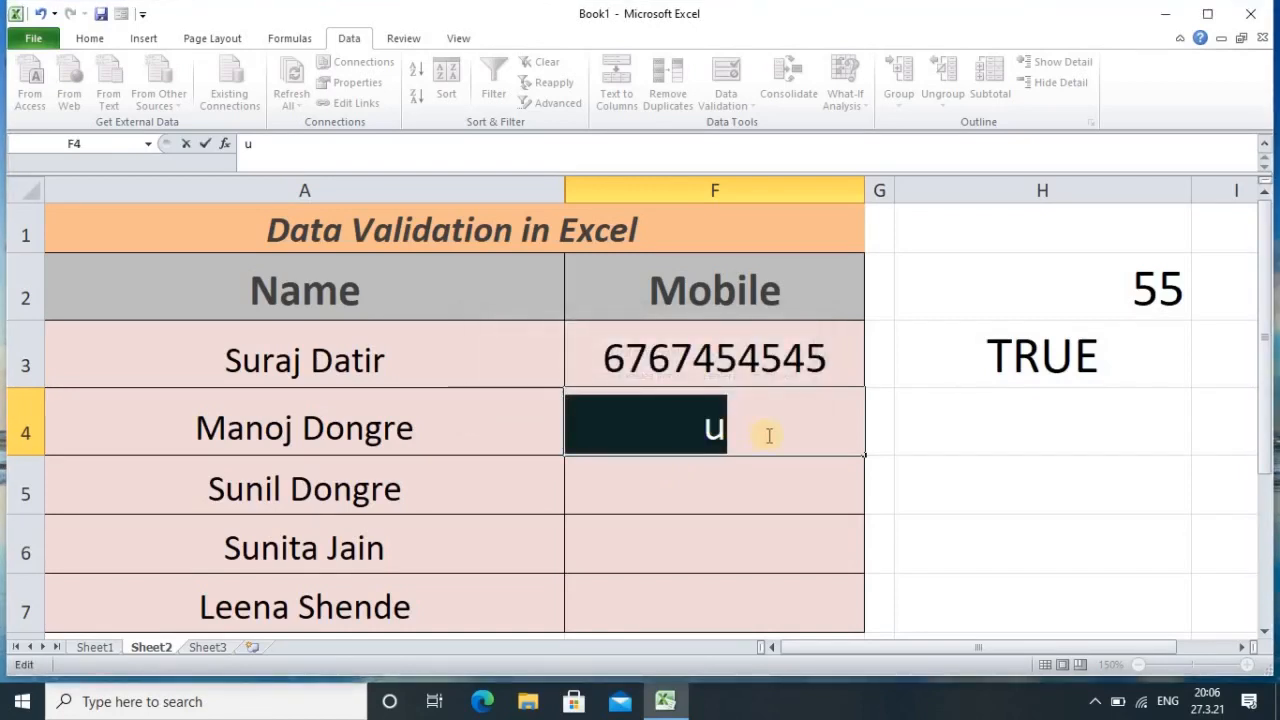
{"action": "key", "text": "BackSpace"}
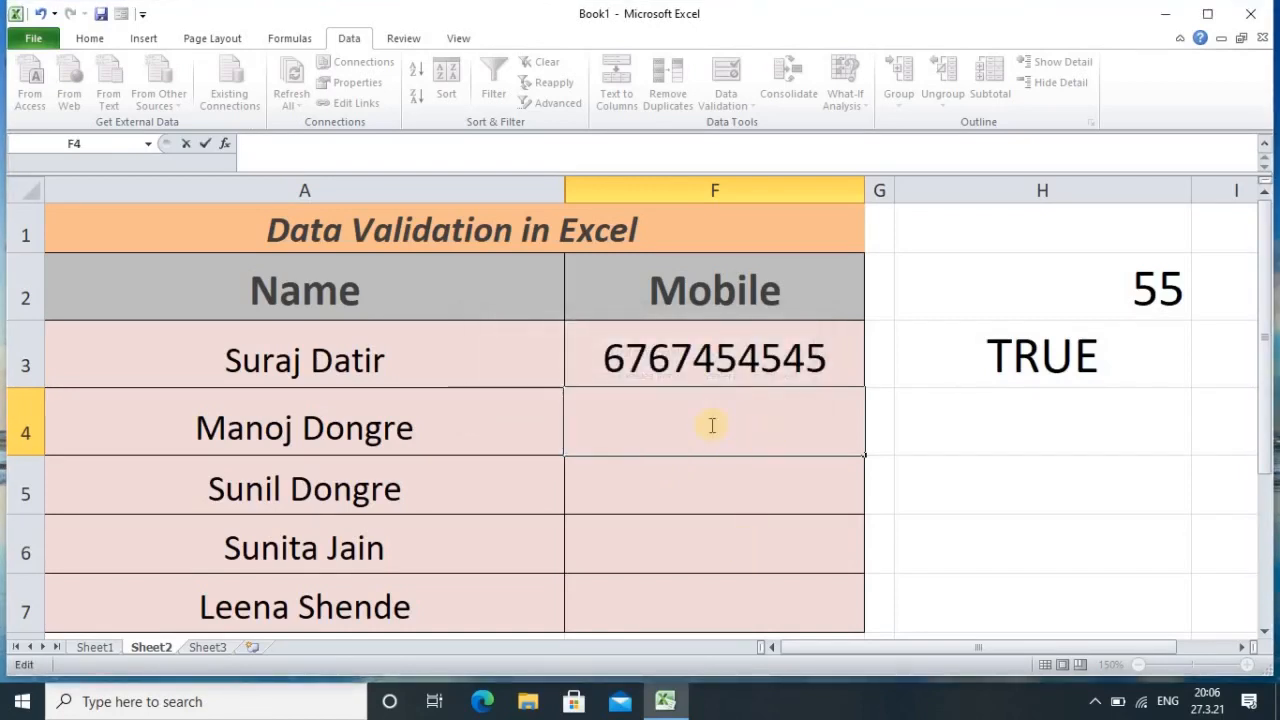
Step: Try to enter the six-digit number 565656 in F4 to test the rule, then cancel the entry
{"action": "type", "text": "565656"}
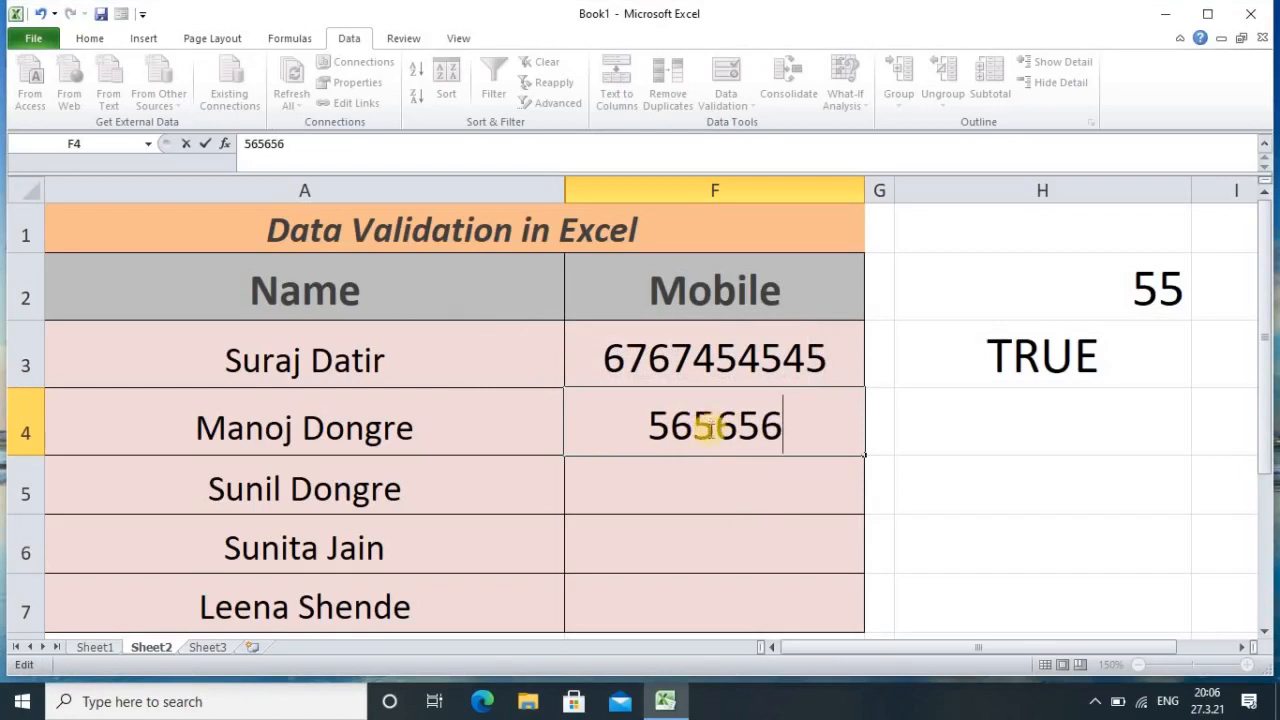
{"action": "left_click", "coordinate": [715, 474]}
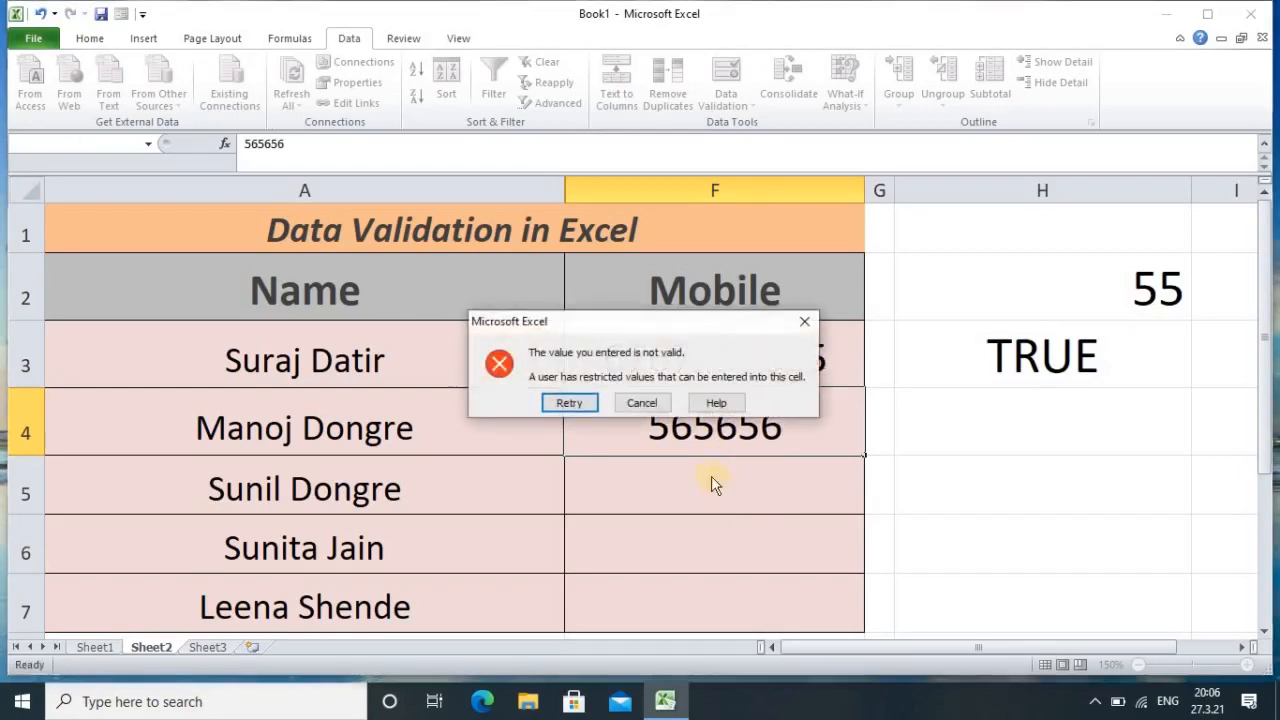
{"action": "left_click", "coordinate": [663, 404]}
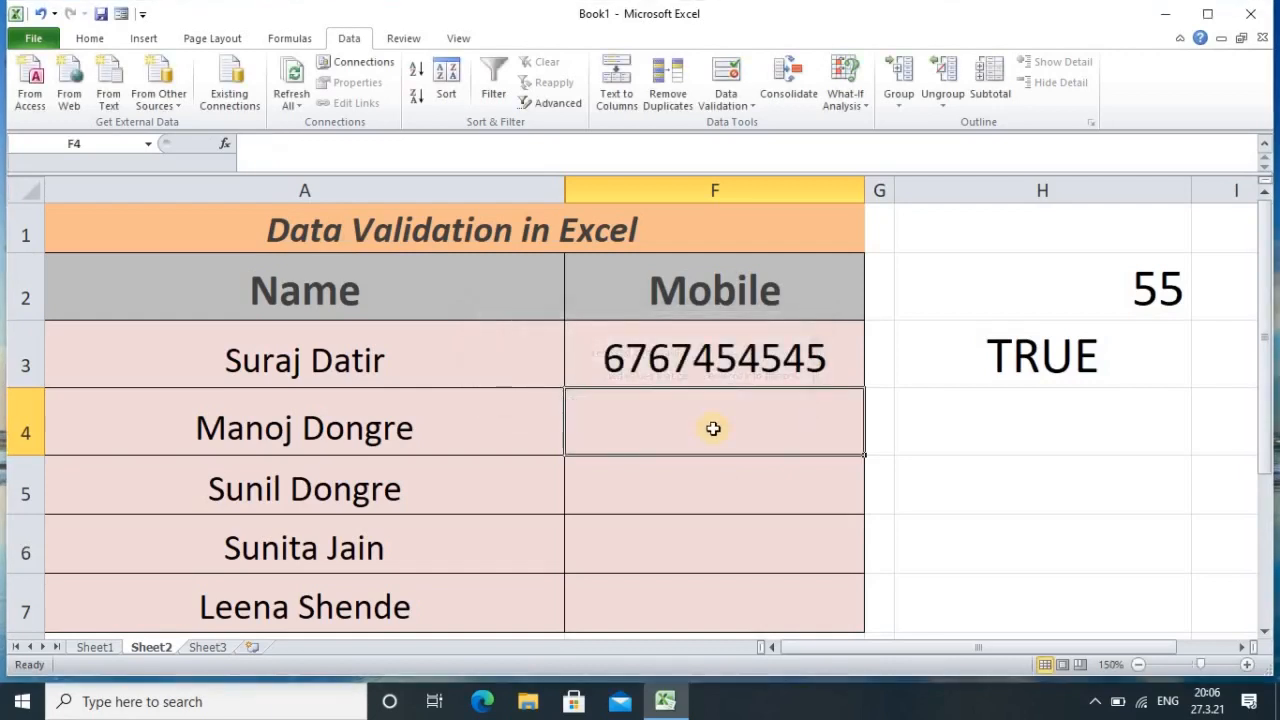